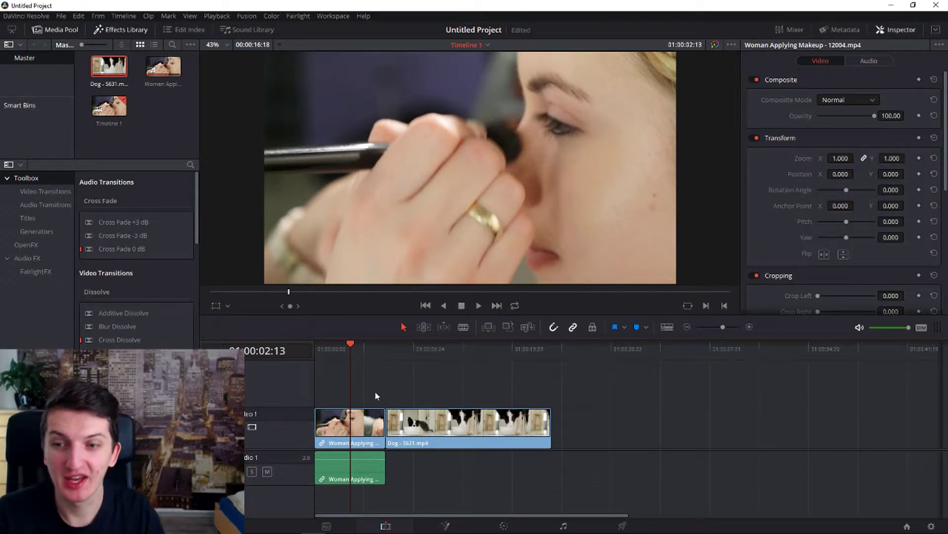
Step: Scrub the Edit page timeline across the woman and dog clips to preview them
{"action": "left_click", "coordinate": [386, 350]}
{"action": "left_click", "coordinate": [343, 348]}
{"action": "left_click", "coordinate": [384, 348]}
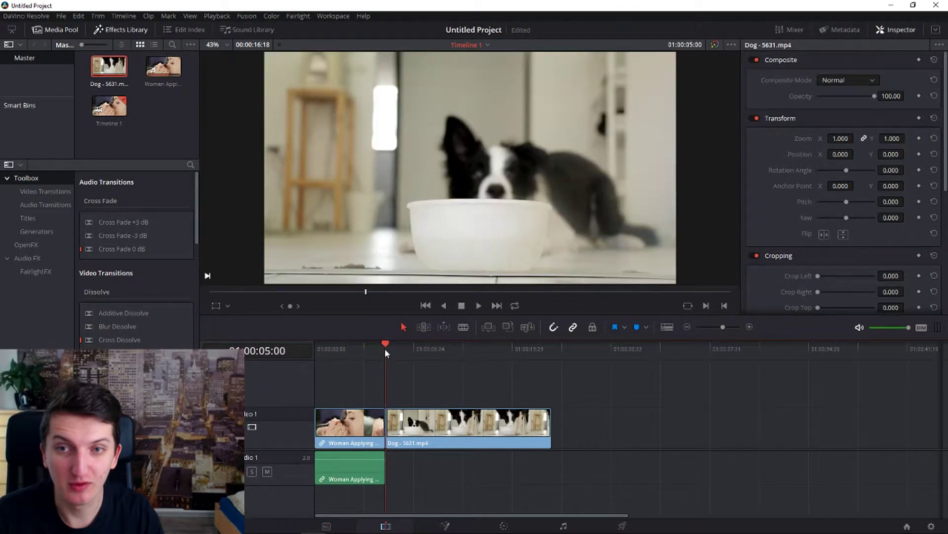
{"action": "left_click", "coordinate": [422, 349]}
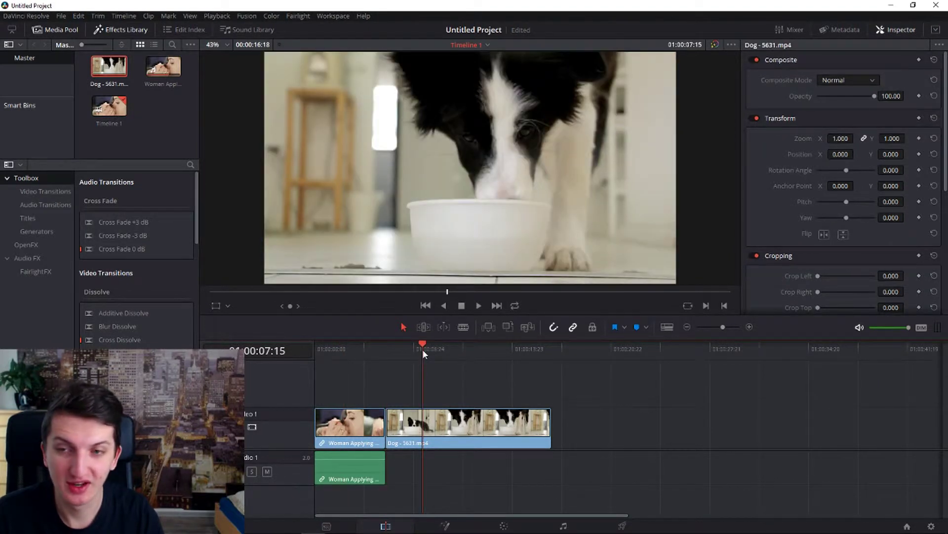
{"action": "left_click_drag", "start_coordinate": [423, 349], "coordinate": [443, 356]}
{"action": "left_click", "coordinate": [371, 349]}
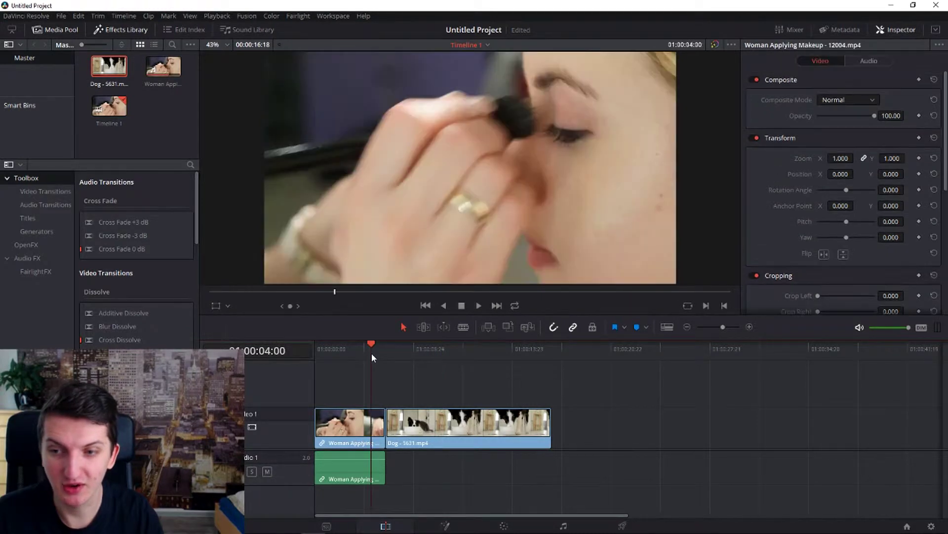
{"action": "left_click", "coordinate": [336, 421]}
{"action": "left_click", "coordinate": [445, 422]}
{"action": "left_click", "coordinate": [381, 422]}
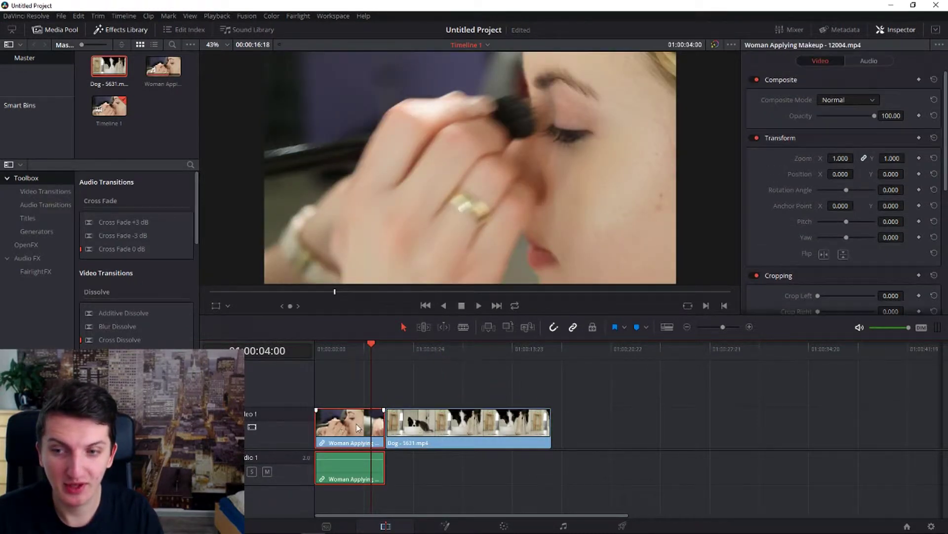
Step: Play the woman clip from 03:20, then open the Color page on the dog clip at 06:08
{"action": "left_click", "coordinate": [333, 354]}
{"action": "left_click", "coordinate": [368, 358]}
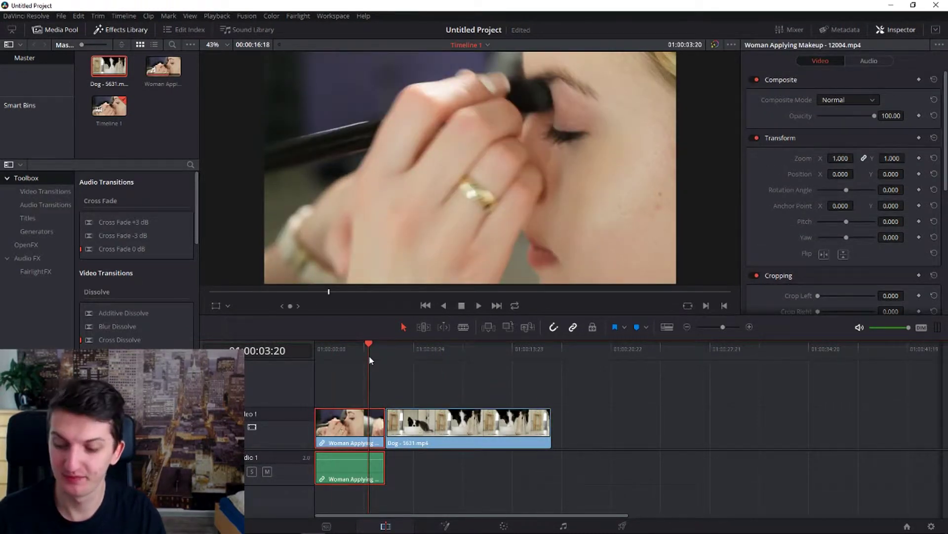
{"action": "key", "text": "space"}
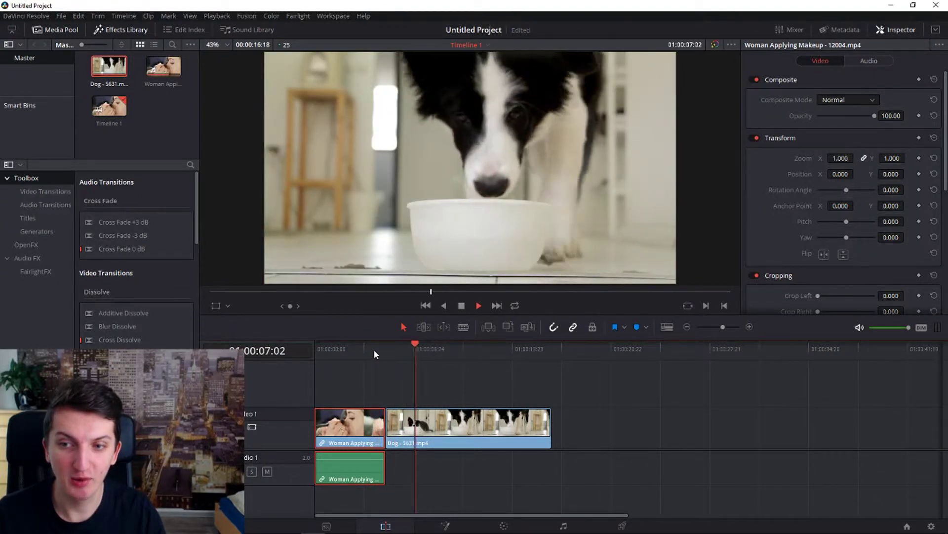
{"action": "left_click", "coordinate": [374, 350]}
{"action": "key", "text": "space"}
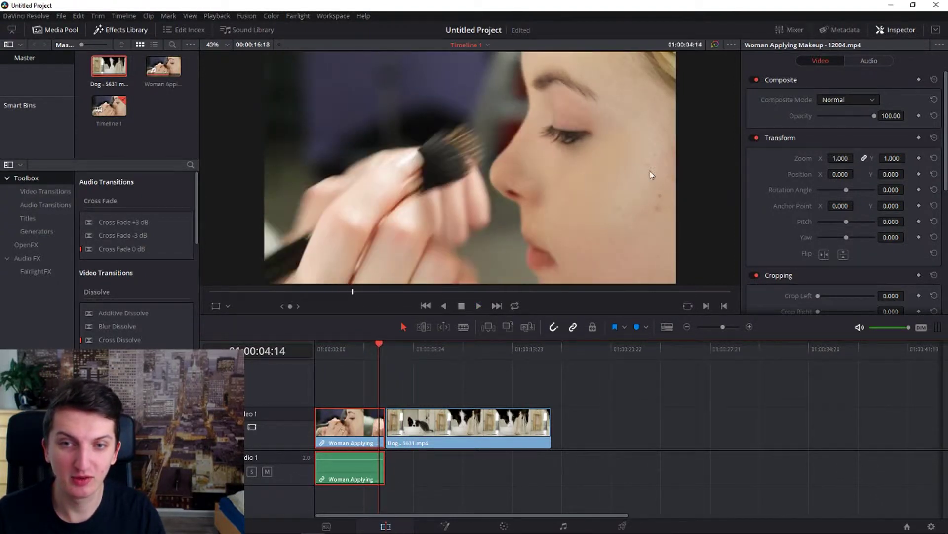
{"action": "left_click", "coordinate": [404, 348]}
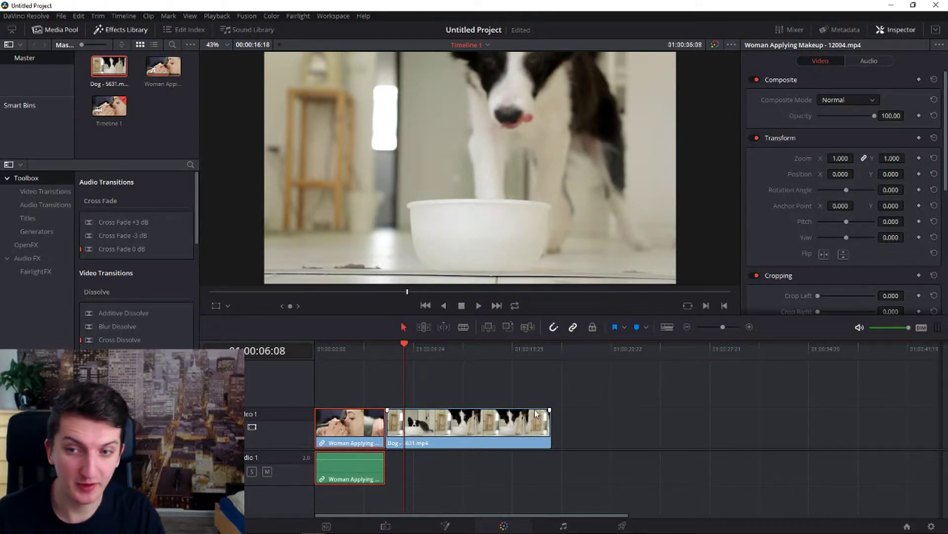
{"action": "key", "text": "shift+6"}
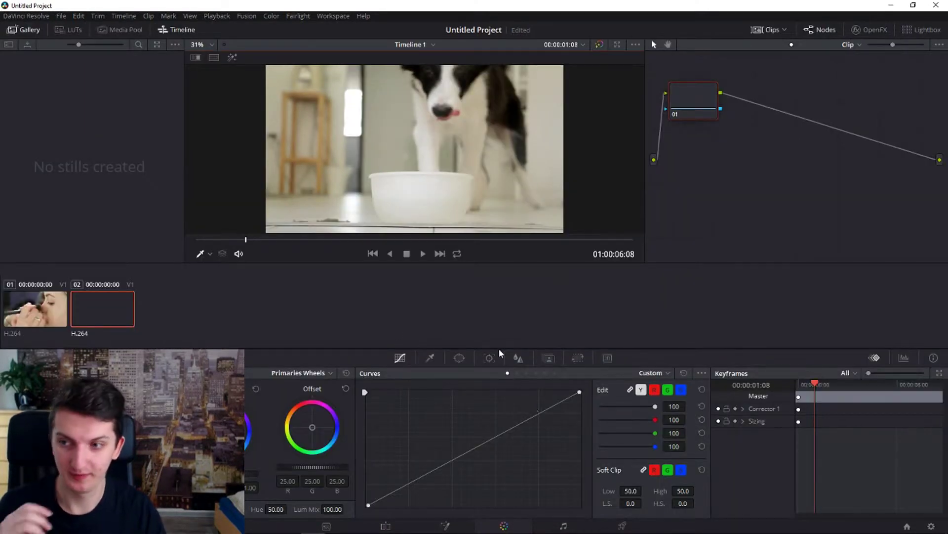
Step: Select clip 01, widen the viewer, and zoom in on the woman's cheek
{"action": "left_click", "coordinate": [38, 295]}
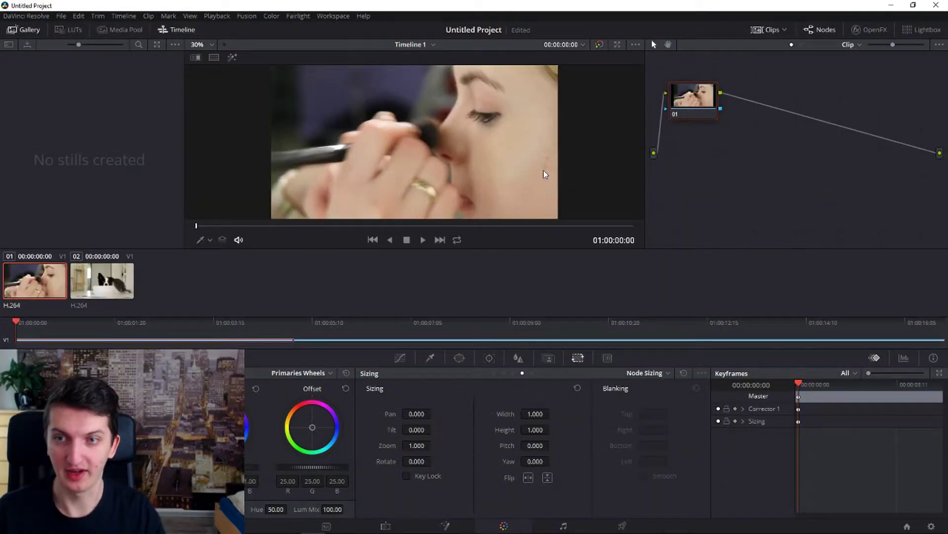
{"action": "scroll", "coordinate": [547, 165], "scroll_direction": "up", "scroll_amount": 1}
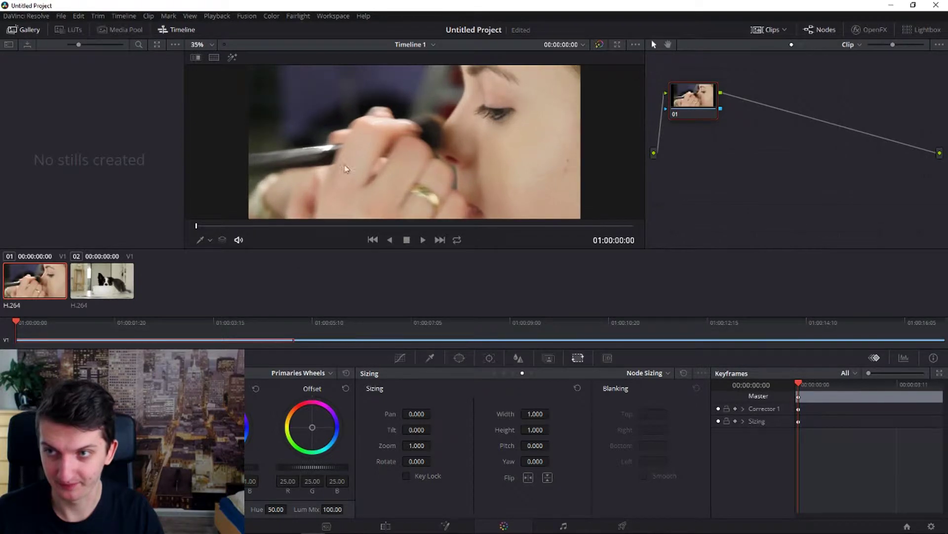
{"action": "scroll", "coordinate": [540, 157], "scroll_direction": "up", "scroll_amount": 1}
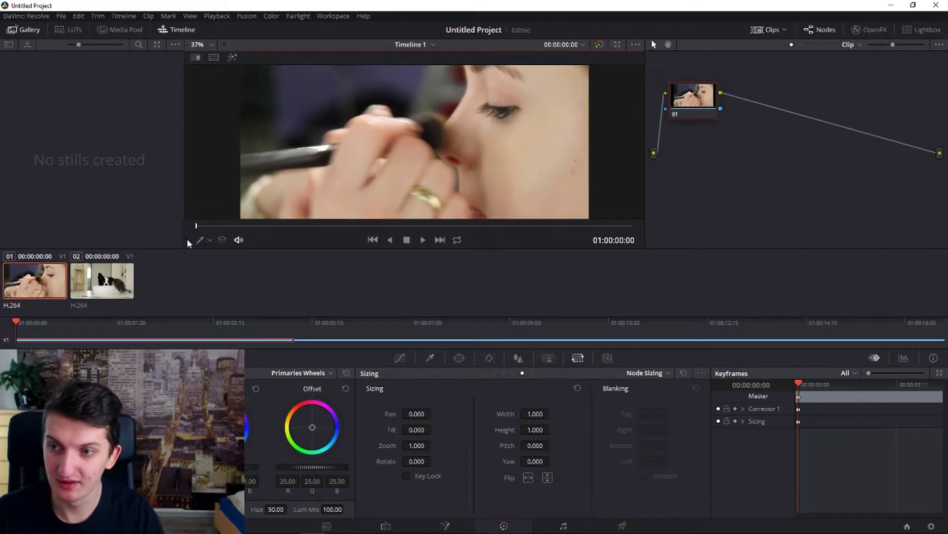
{"action": "left_click_drag", "start_coordinate": [187, 240], "coordinate": [113, 236]}
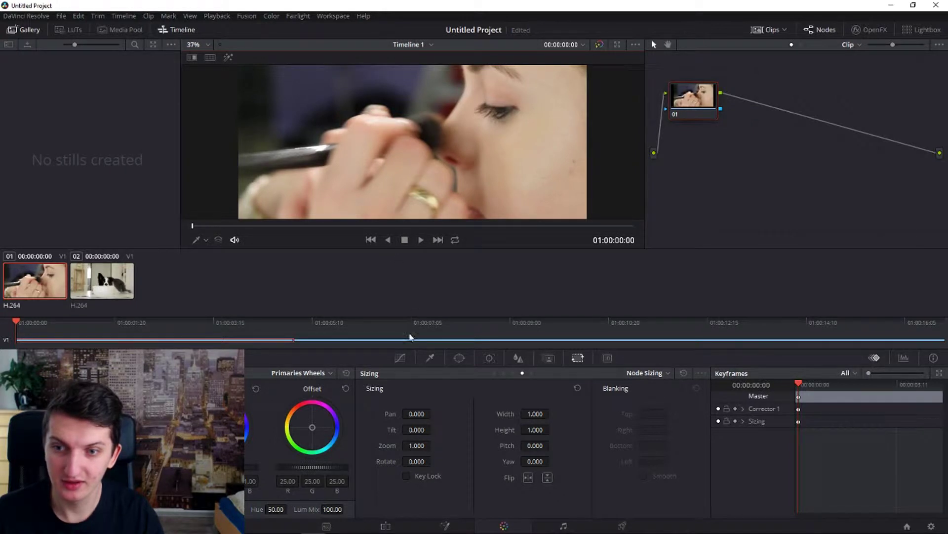
{"action": "scroll", "coordinate": [475, 135], "scroll_direction": "up", "scroll_amount": 3}
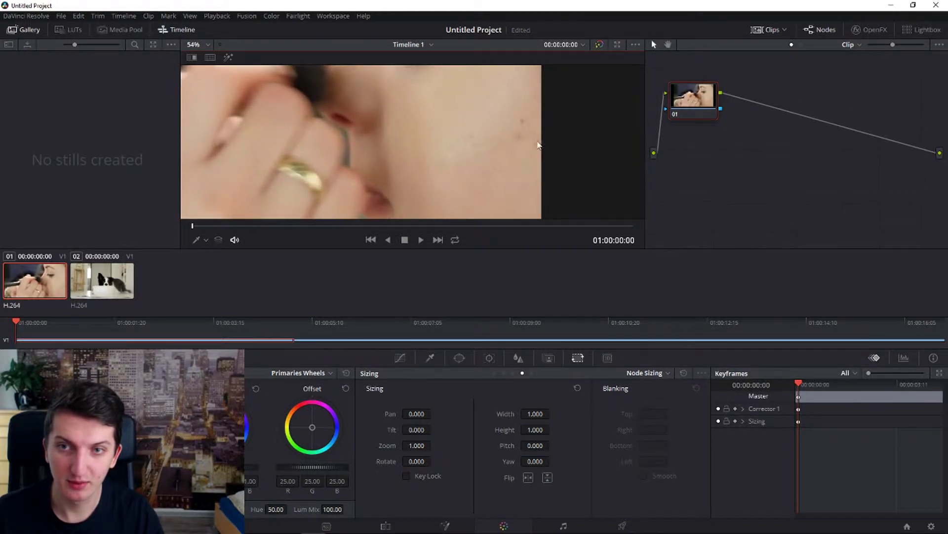
{"action": "left_click_drag", "start_coordinate": [484, 178], "coordinate": [488, 144]}
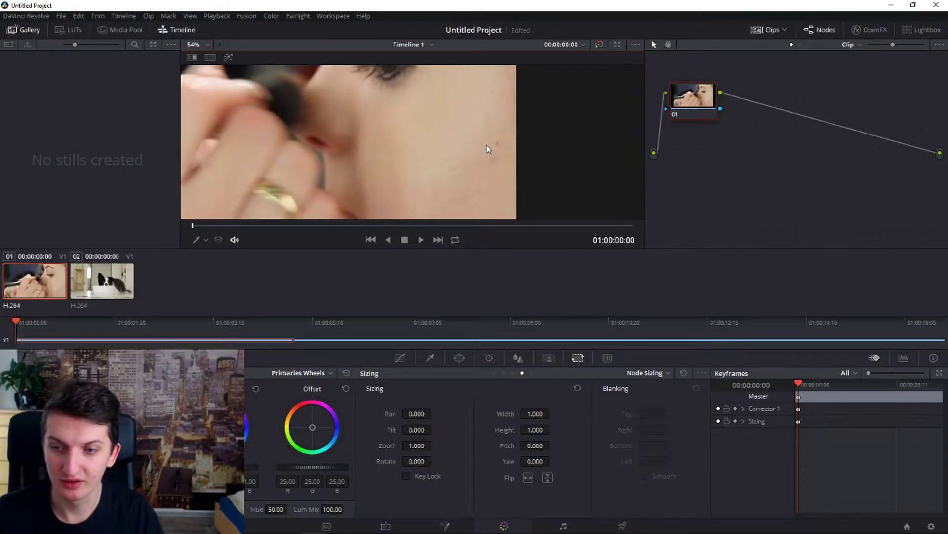
Step: Add a Circle window and size it tightly around the blackhead on the woman's cheek
{"action": "left_click", "coordinate": [459, 359]}
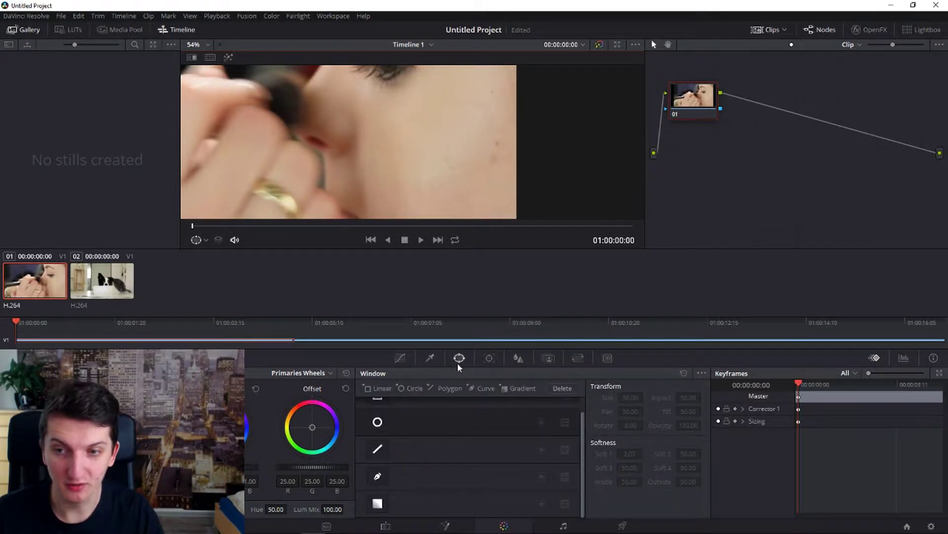
{"action": "left_click", "coordinate": [377, 422]}
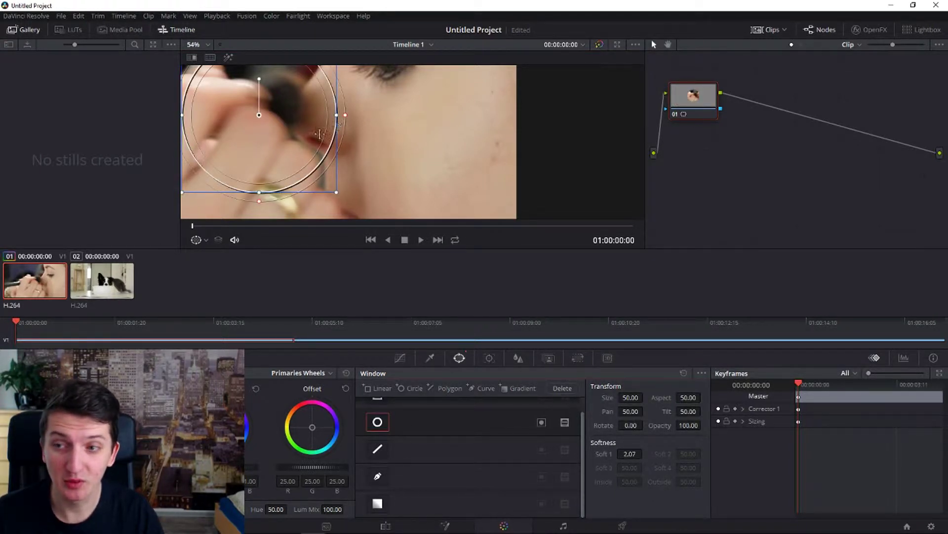
{"action": "left_click_drag", "start_coordinate": [316, 128], "coordinate": [455, 159]}
{"action": "scroll", "coordinate": [469, 147], "scroll_direction": "down", "scroll_amount": 2}
{"action": "left_click_drag", "start_coordinate": [487, 201], "coordinate": [487, 165]}
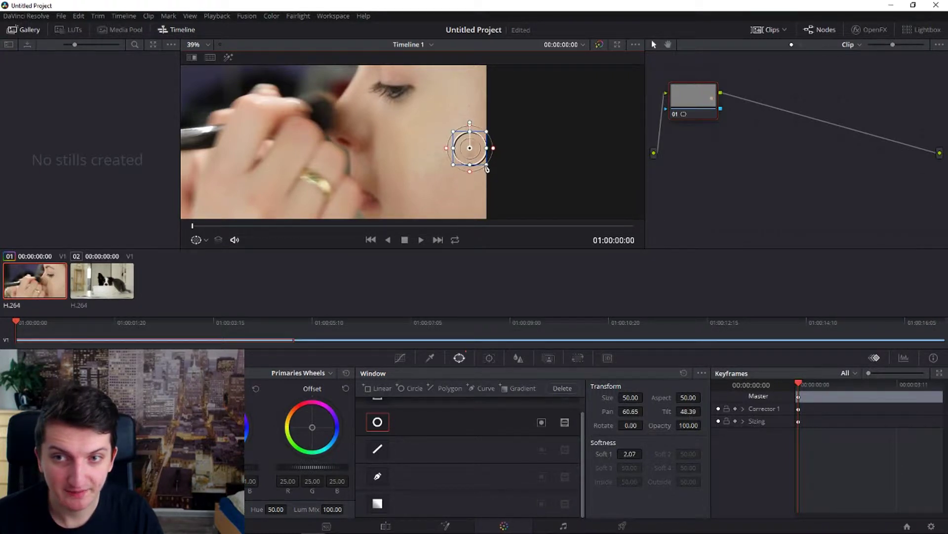
{"action": "left_click_drag", "start_coordinate": [487, 168], "coordinate": [478, 165]}
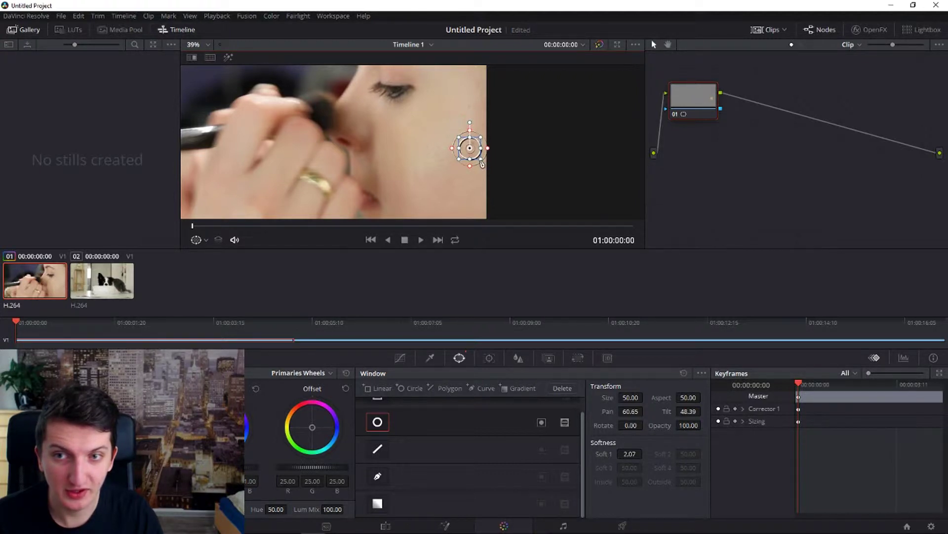
{"action": "left_click_drag", "start_coordinate": [482, 164], "coordinate": [480, 163]}
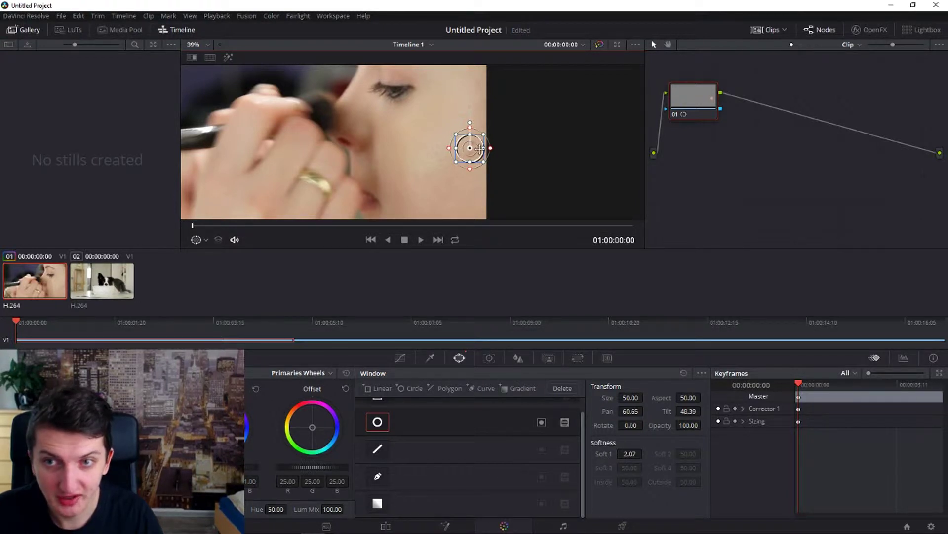
{"action": "left_click_drag", "start_coordinate": [480, 149], "coordinate": [457, 183]}
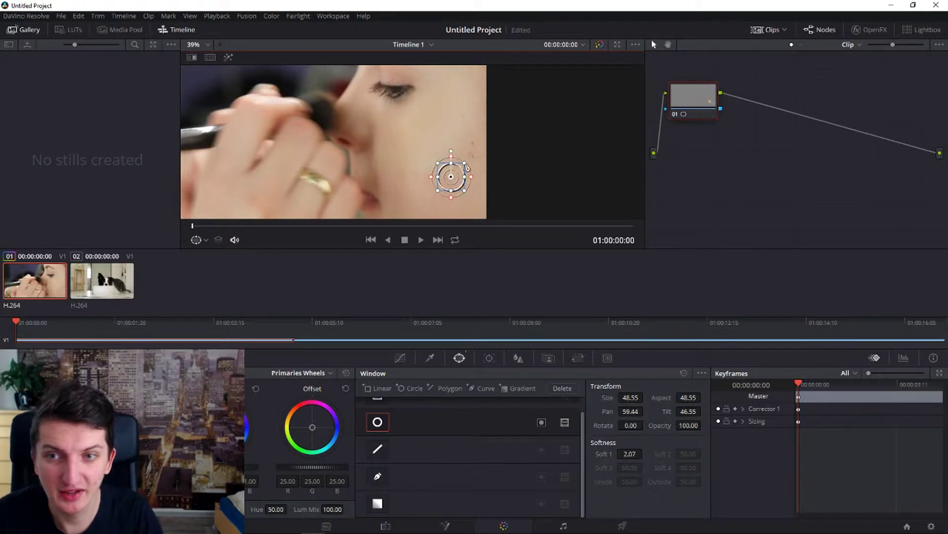
{"action": "mouse_move", "coordinate": [464, 176]}
{"action": "left_mouse_down"}
{"action": "mouse_move", "coordinate": [481, 177]}
{"action": "mouse_move", "coordinate": [463, 177]}
{"action": "mouse_move", "coordinate": [474, 174]}
{"action": "mouse_move", "coordinate": [473, 192]}
{"action": "mouse_move", "coordinate": [475, 183]}
{"action": "mouse_move", "coordinate": [456, 179]}
{"action": "mouse_move", "coordinate": [475, 170]}
{"action": "mouse_move", "coordinate": [476, 179]}
{"action": "left_mouse_up"}
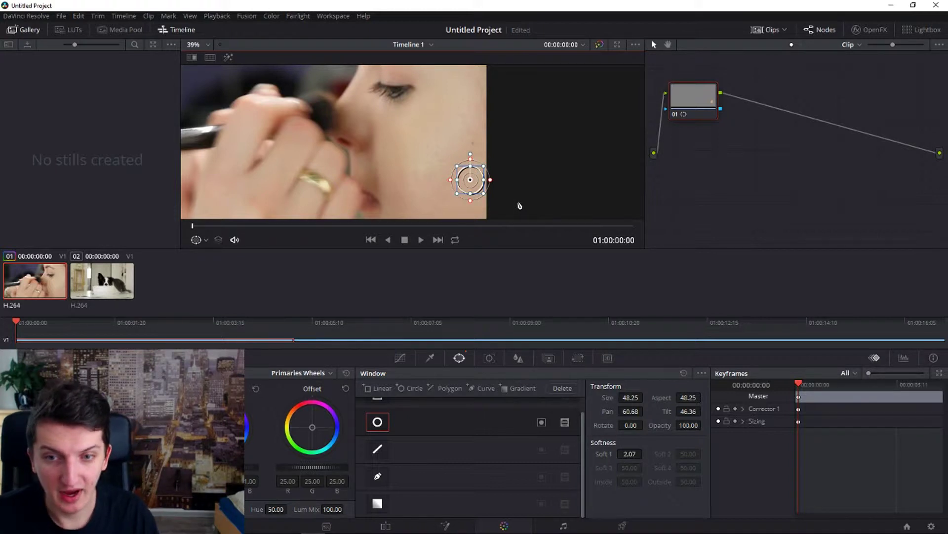
{"action": "left_click", "coordinate": [577, 358]}
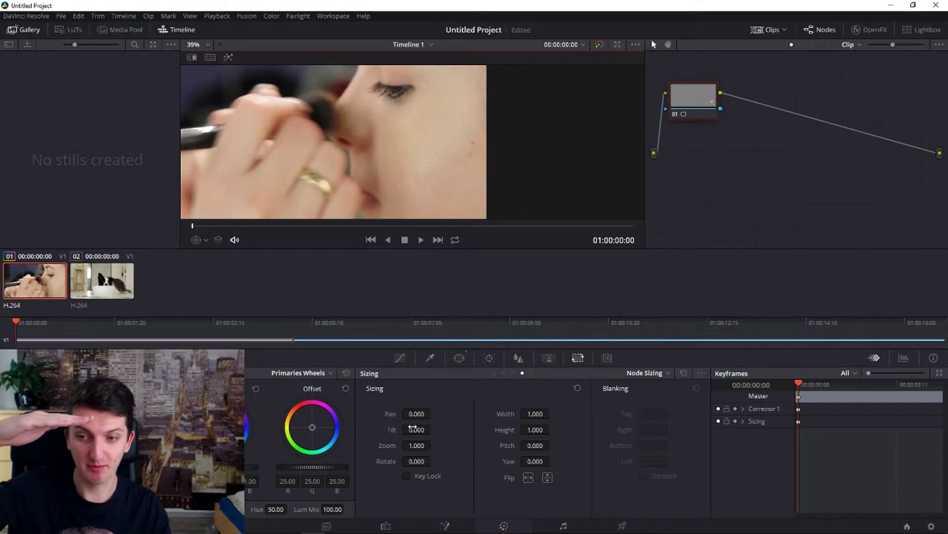
Step: In Node Sizing mode set Tilt to 138.500, then zoom the viewer back out to fit the frame
{"action": "left_click", "coordinate": [663, 371]}
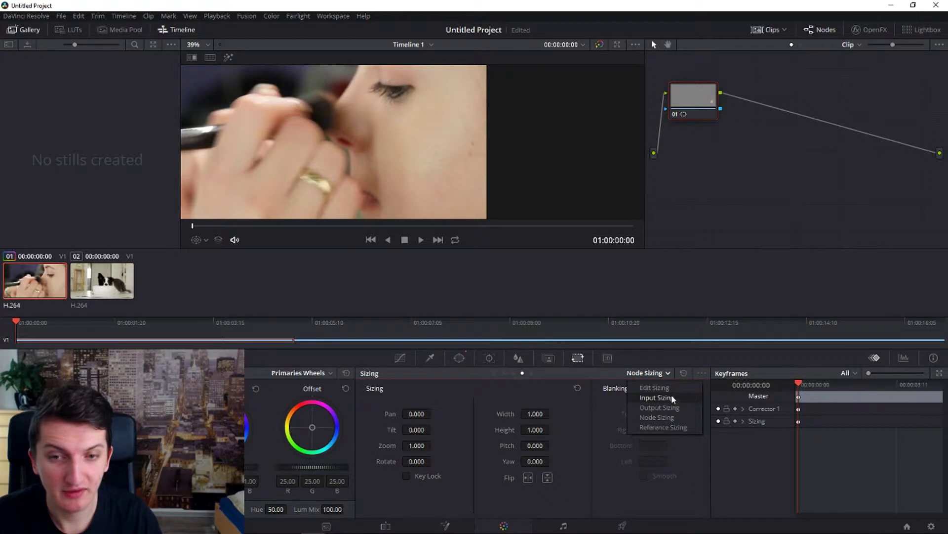
{"action": "left_click", "coordinate": [664, 419]}
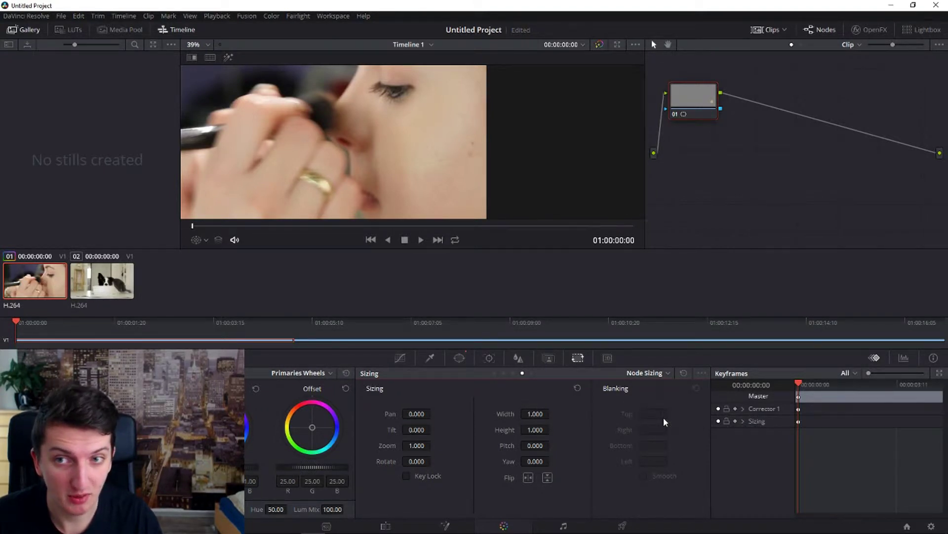
{"action": "mouse_move", "coordinate": [423, 431]}
{"action": "left_mouse_down"}
{"action": "mouse_move", "coordinate": [410, 431]}
{"action": "mouse_move", "coordinate": [425, 429]}
{"action": "left_mouse_up"}
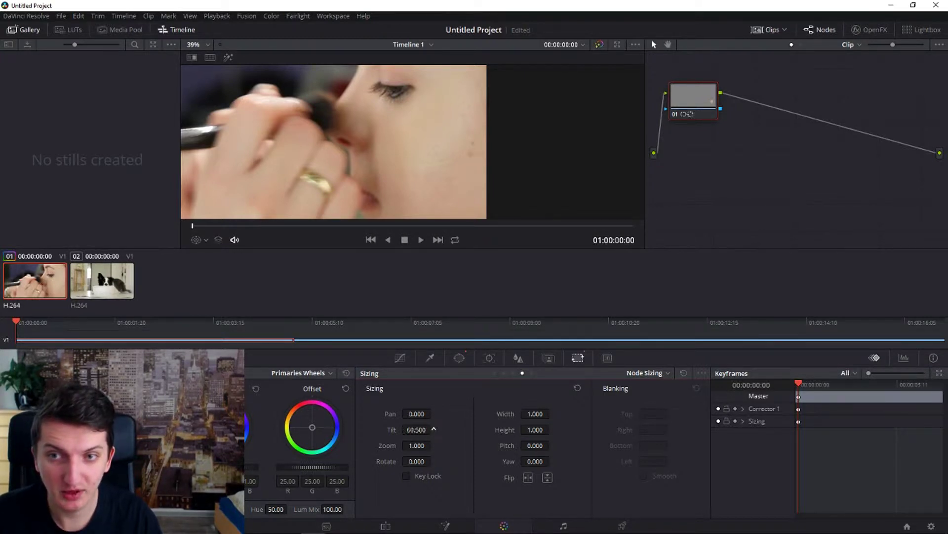
{"action": "scroll", "coordinate": [468, 166], "scroll_direction": "up", "scroll_amount": 4}
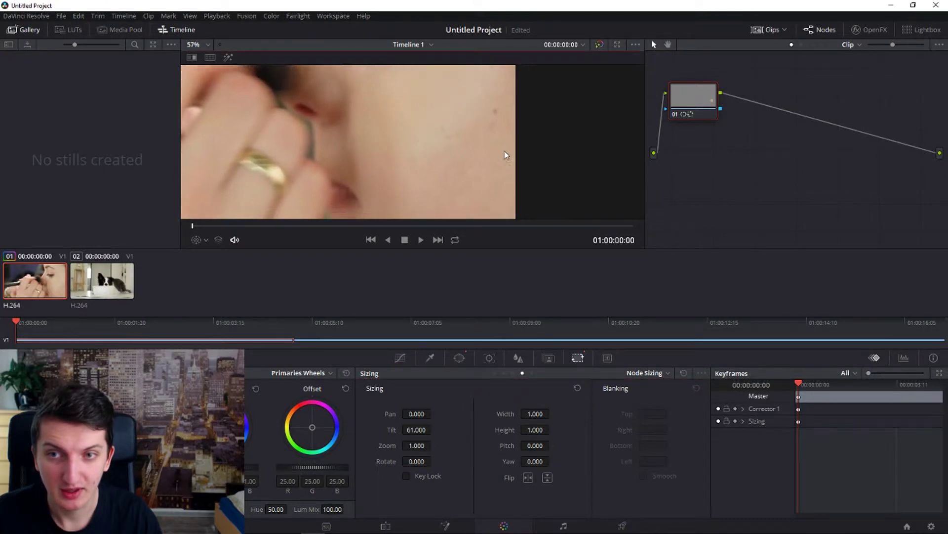
{"action": "left_click_drag", "start_coordinate": [418, 428], "coordinate": [434, 429]}
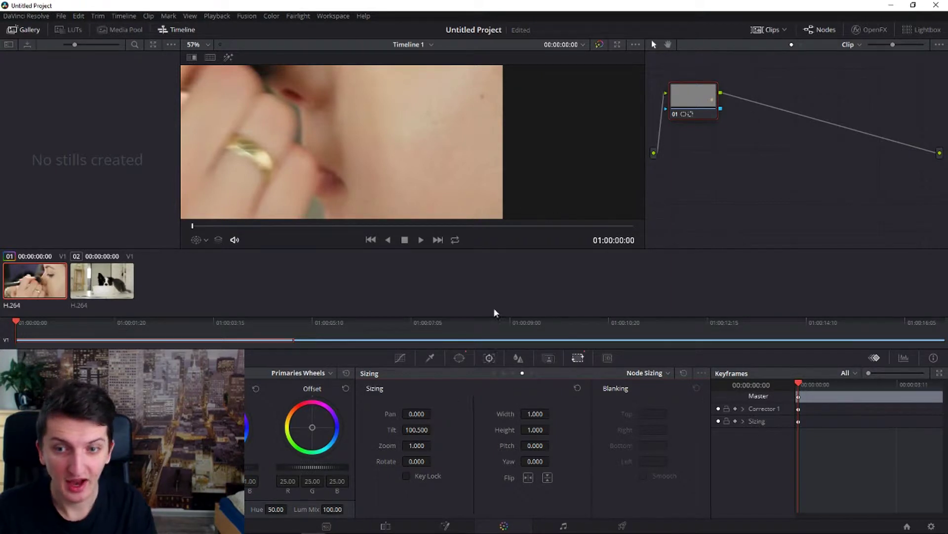
{"action": "scroll", "coordinate": [351, 190], "scroll_direction": "down", "scroll_amount": 2}
{"action": "scroll", "coordinate": [408, 130], "scroll_direction": "down", "scroll_amount": 1}
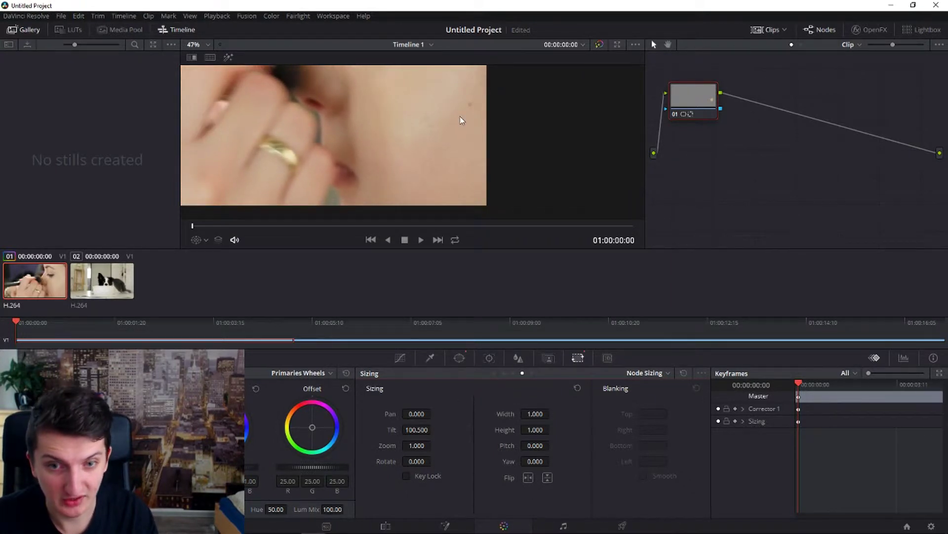
{"action": "scroll", "coordinate": [469, 134], "scroll_direction": "down", "scroll_amount": 1}
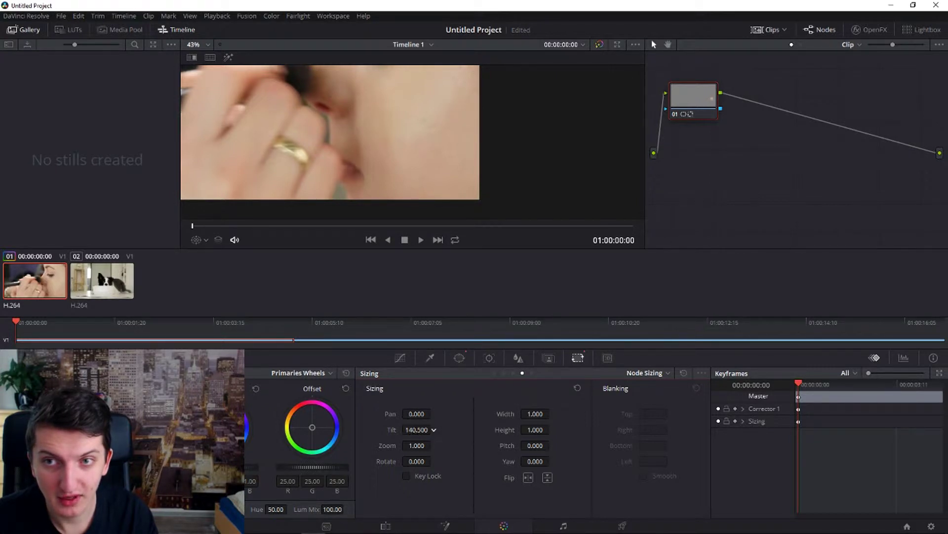
{"action": "scroll", "coordinate": [428, 219], "scroll_direction": "down", "scroll_amount": 2}
{"action": "scroll", "coordinate": [391, 158], "scroll_direction": "down", "scroll_amount": 1}
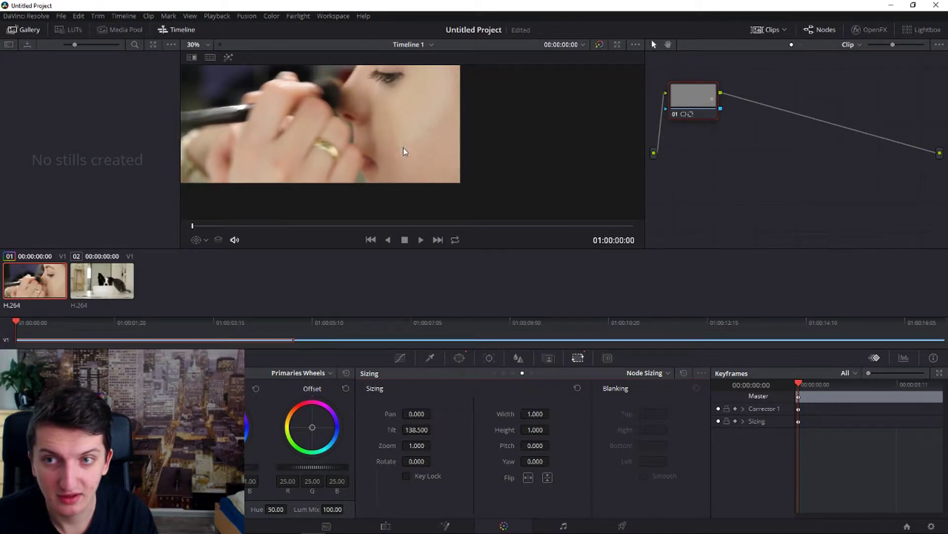
{"action": "left_click", "coordinate": [208, 44]}
{"action": "left_click", "coordinate": [198, 70]}
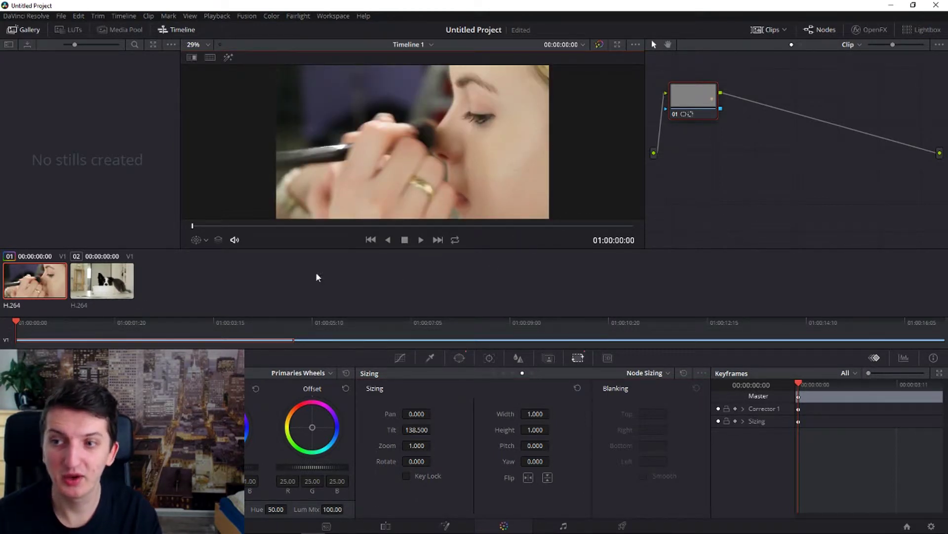
Step: Add a Circle window over the cheek patch with Soft 1 raised to 4.97, then preview it
{"action": "key", "text": "space"}
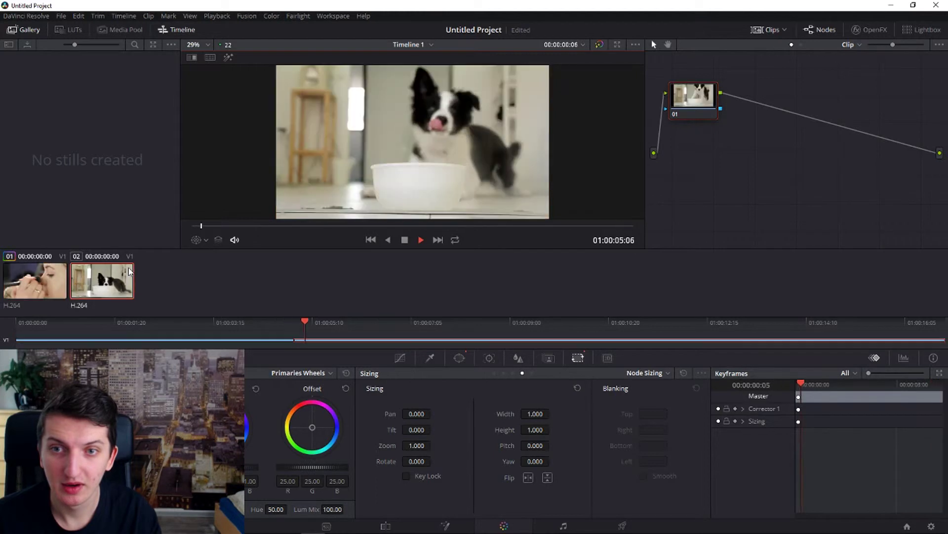
{"action": "left_click", "coordinate": [28, 280]}
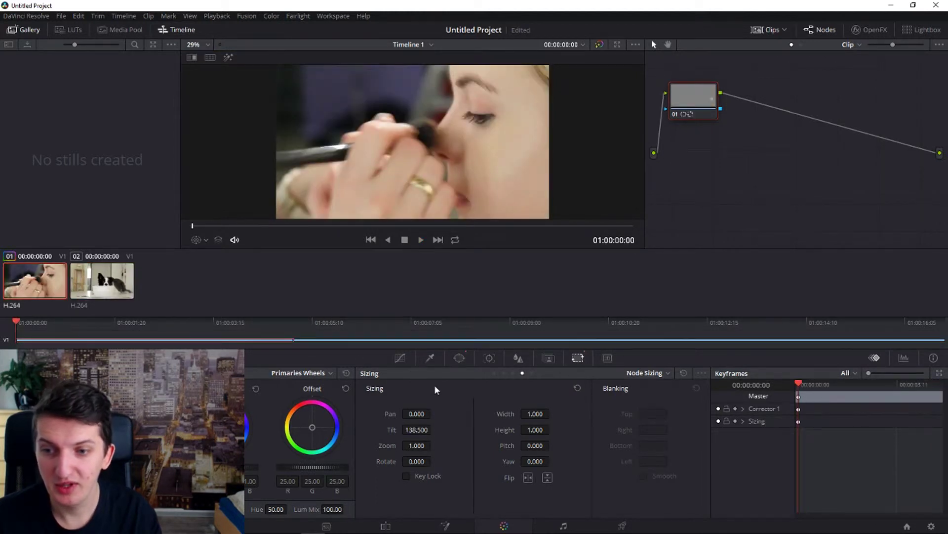
{"action": "left_click", "coordinate": [437, 361]}
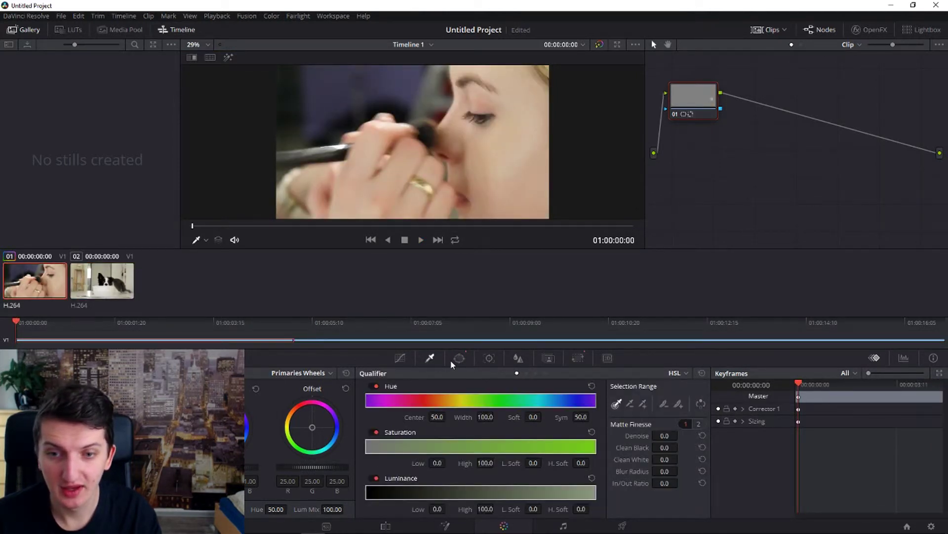
{"action": "left_click", "coordinate": [451, 359]}
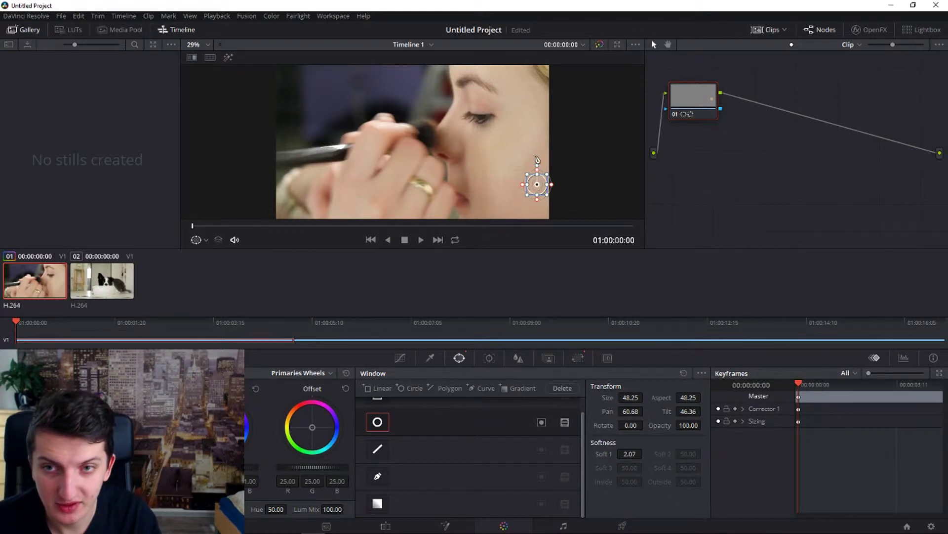
{"action": "scroll", "coordinate": [538, 184], "scroll_direction": "up", "scroll_amount": 3}
{"action": "scroll", "coordinate": [629, 177], "scroll_direction": "up", "scroll_amount": 1}
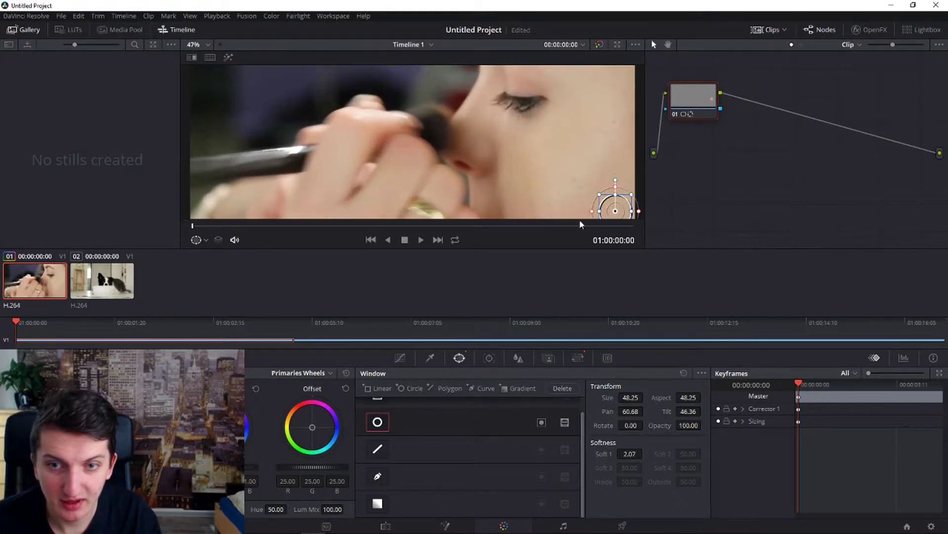
{"action": "scroll", "coordinate": [579, 219], "scroll_direction": "up", "scroll_amount": 1}
{"action": "left_click_drag", "start_coordinate": [579, 220], "coordinate": [474, 194]}
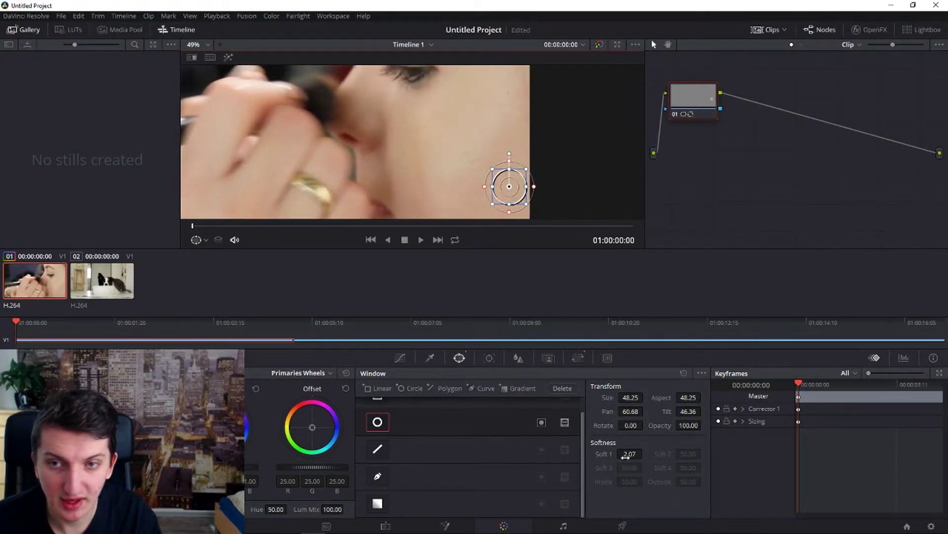
{"action": "left_click_drag", "start_coordinate": [626, 457], "coordinate": [649, 453]}
{"action": "key", "text": "space"}
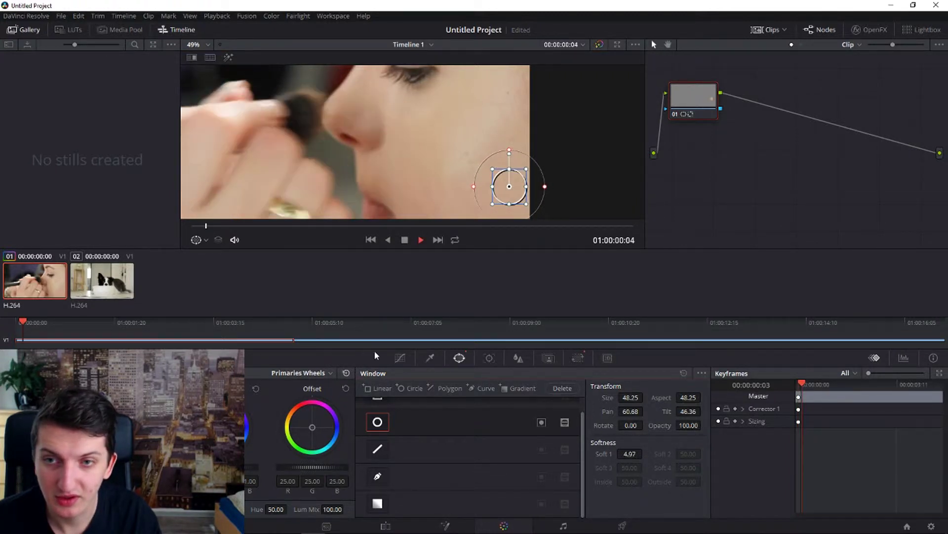
Step: Track the circle window forward from the makeup clip's first frame to 01:00:04:15
{"action": "left_click", "coordinate": [489, 357]}
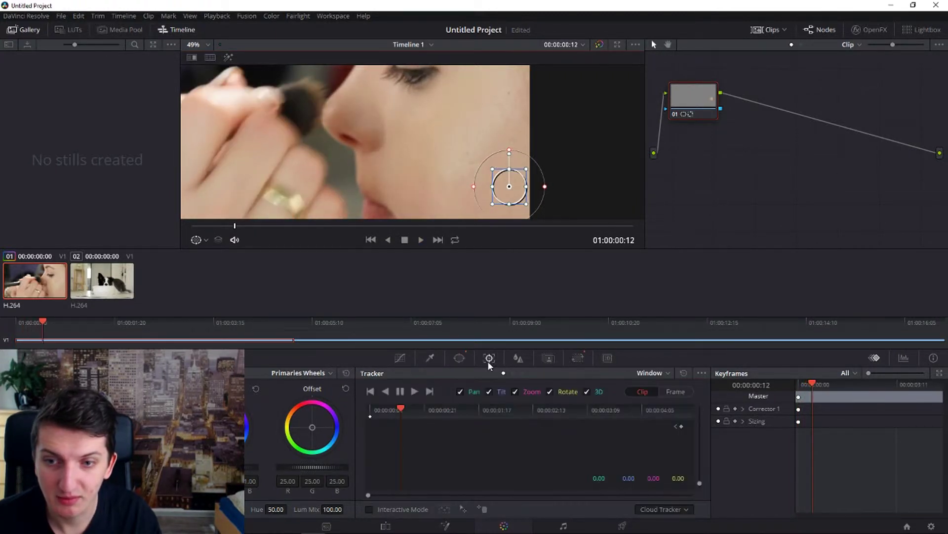
{"action": "left_click", "coordinate": [556, 357]}
{"action": "left_click", "coordinate": [577, 358]}
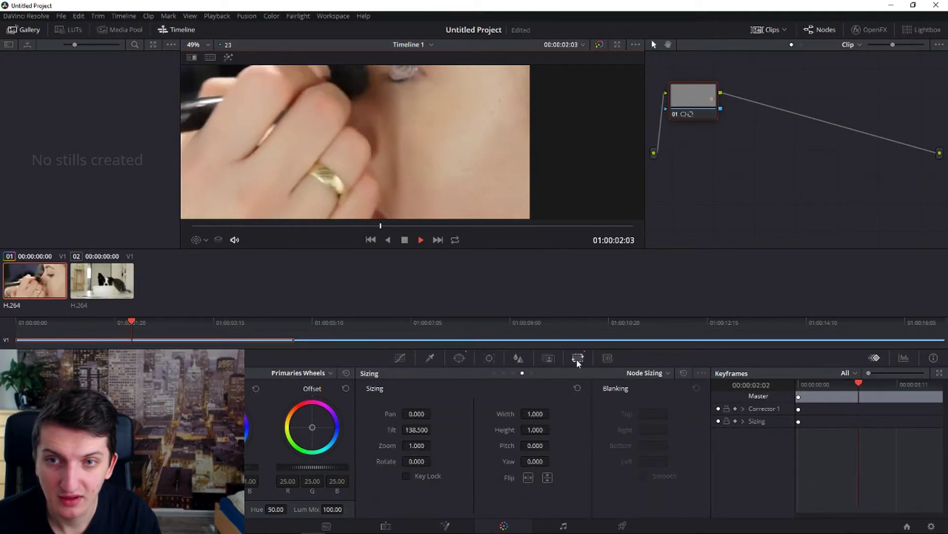
{"action": "key", "text": "space"}
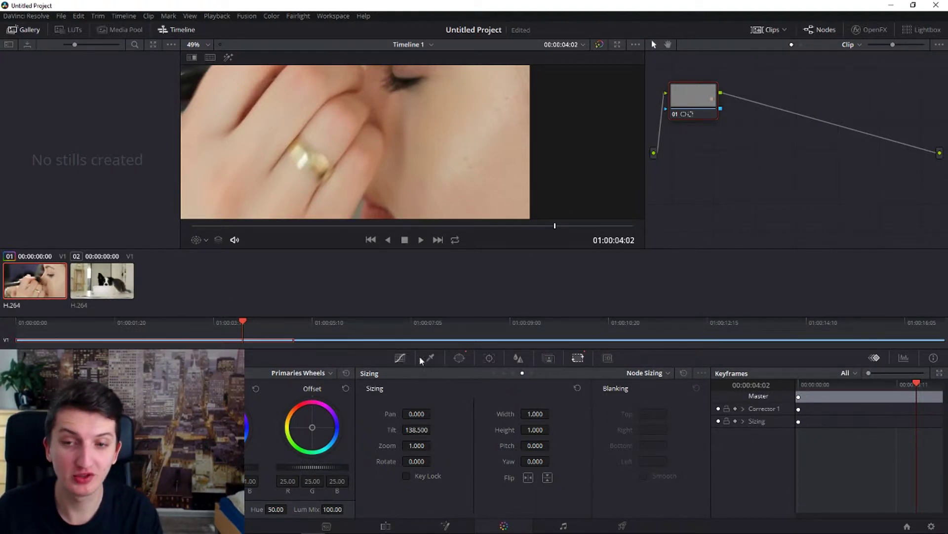
{"action": "left_click", "coordinate": [489, 359]}
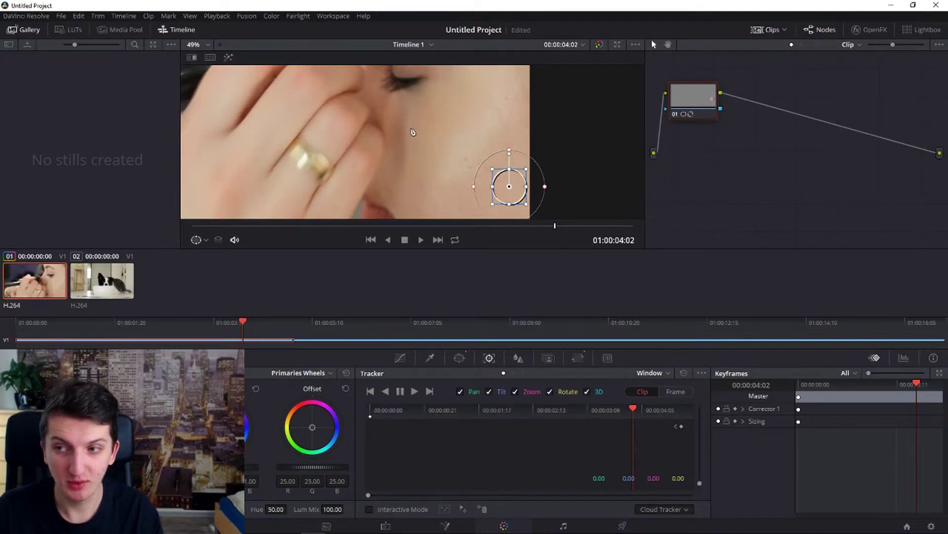
{"action": "scroll", "coordinate": [242, 204], "scroll_direction": "down", "scroll_amount": 2}
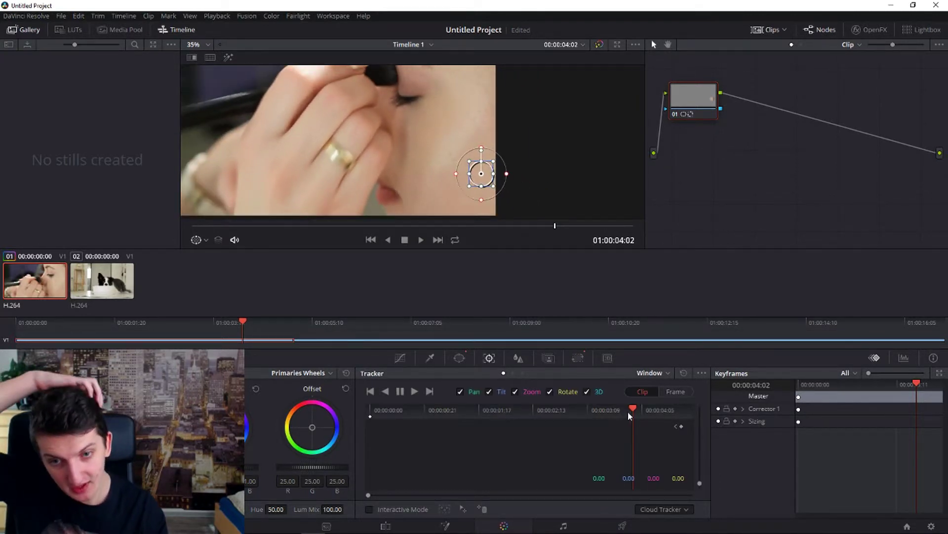
{"action": "left_click_drag", "start_coordinate": [629, 409], "coordinate": [351, 396]}
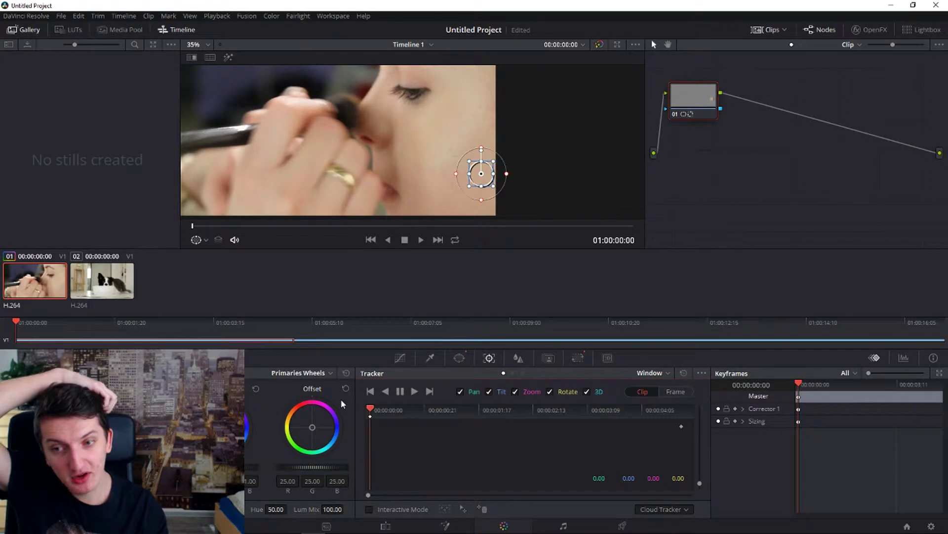
{"action": "key", "text": "shift+z"}
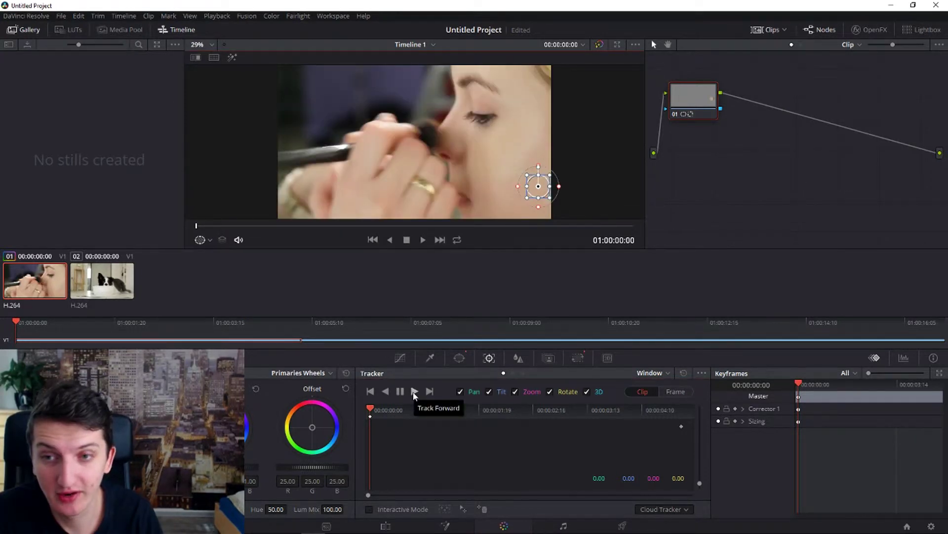
{"action": "left_click", "coordinate": [414, 392]}
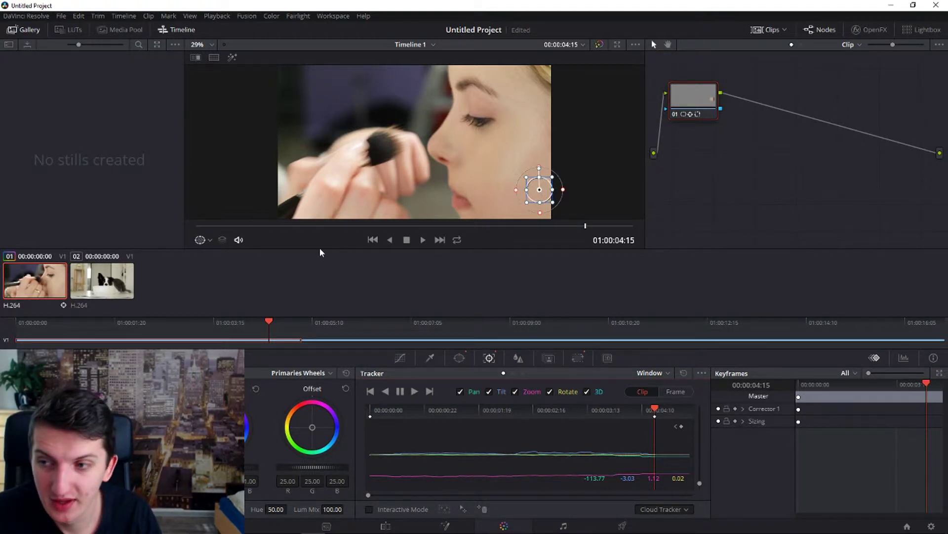
{"action": "left_click", "coordinate": [428, 358]}
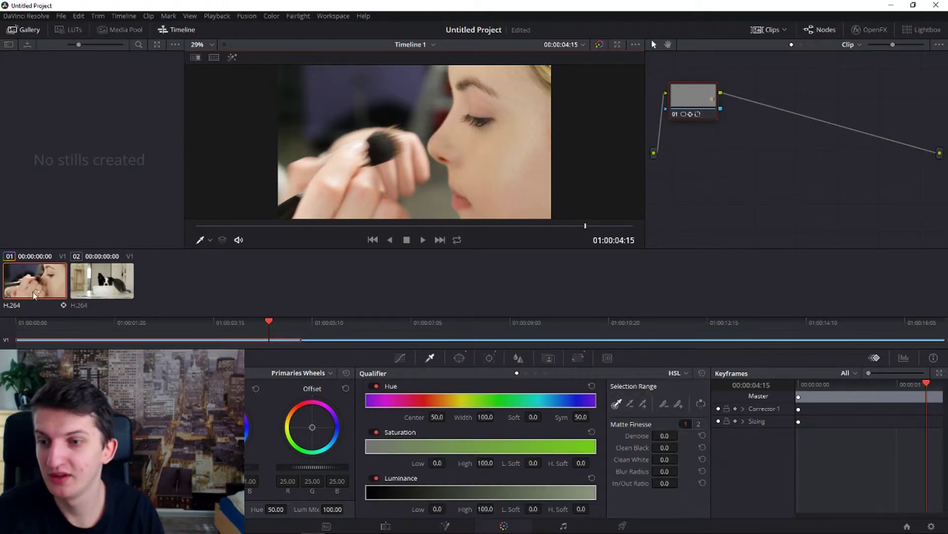
Step: Play the tracked cheek patch from the clip start until the dog clip begins
{"action": "left_click_drag", "start_coordinate": [259, 321], "coordinate": [26, 321]}
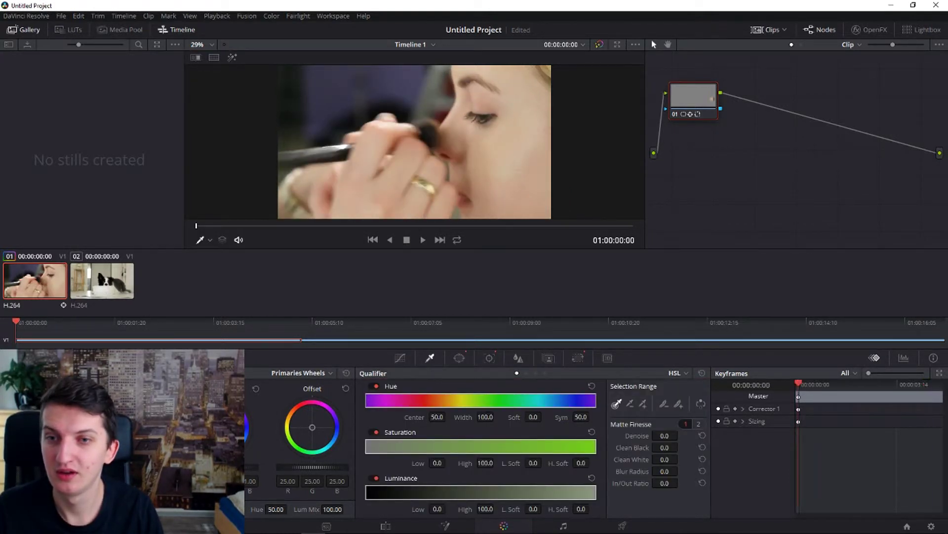
{"action": "key", "text": "space"}
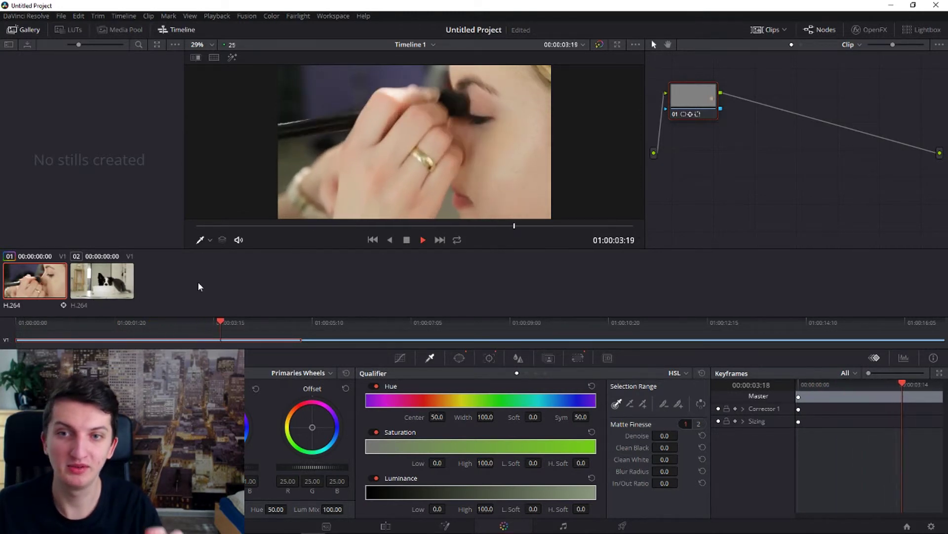
{"action": "key", "text": "space"}
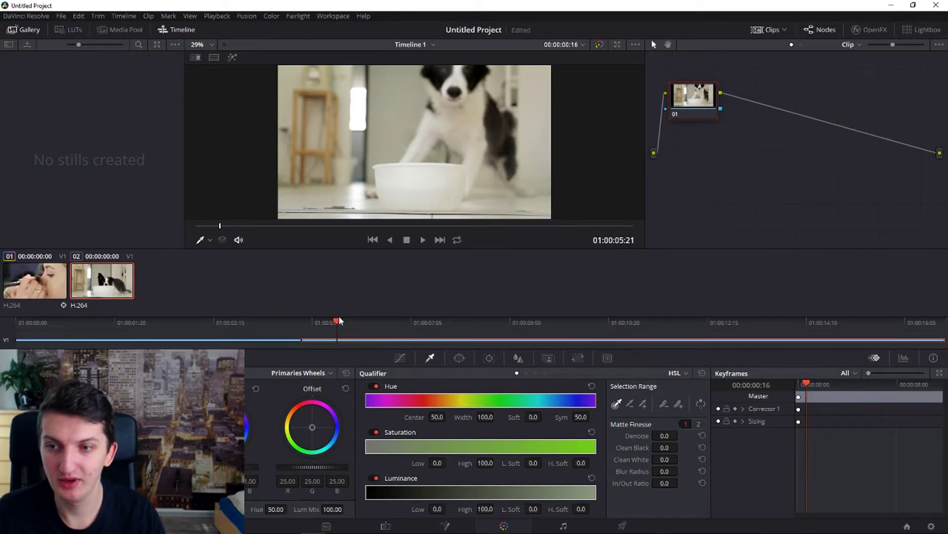
Step: Preview the dog clip and settle on its first frame
{"action": "left_click_drag", "start_coordinate": [337, 321], "coordinate": [305, 324]}
{"action": "key", "text": "space"}
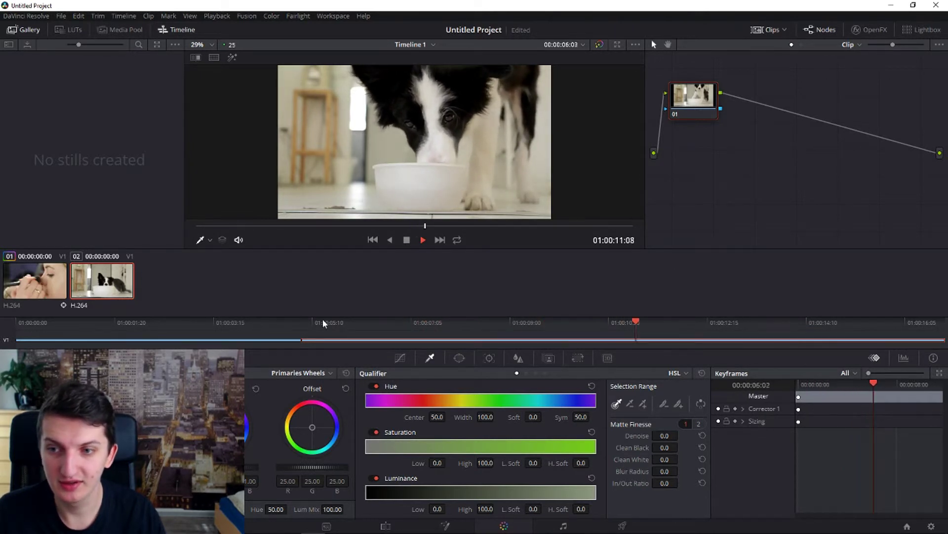
{"action": "left_click", "coordinate": [306, 321]}
{"action": "left_click_drag", "start_coordinate": [307, 322], "coordinate": [305, 321]}
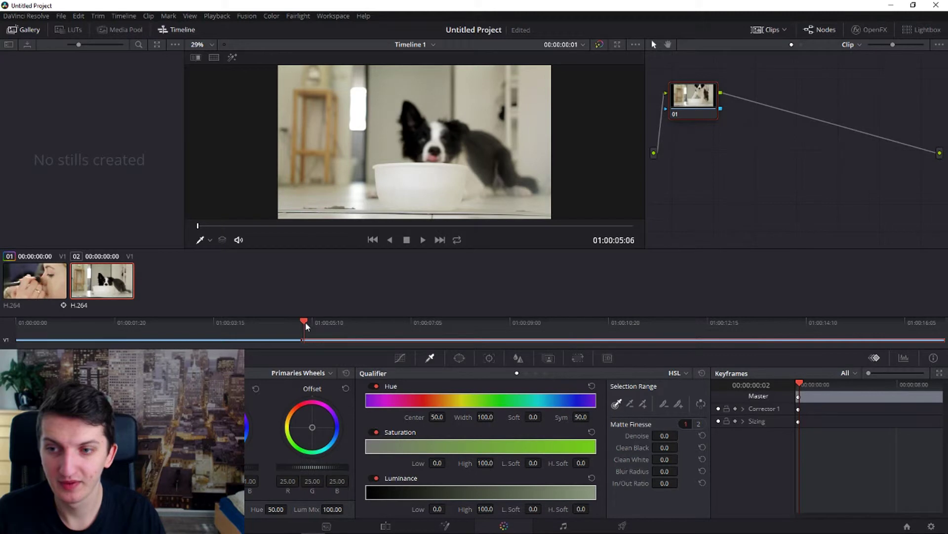
Step: Zoom the viewer to about 98% on the floor debris beside the dog's bowl
{"action": "left_click", "coordinate": [467, 357]}
{"action": "scroll", "coordinate": [390, 423], "scroll_direction": "up", "scroll_amount": 1}
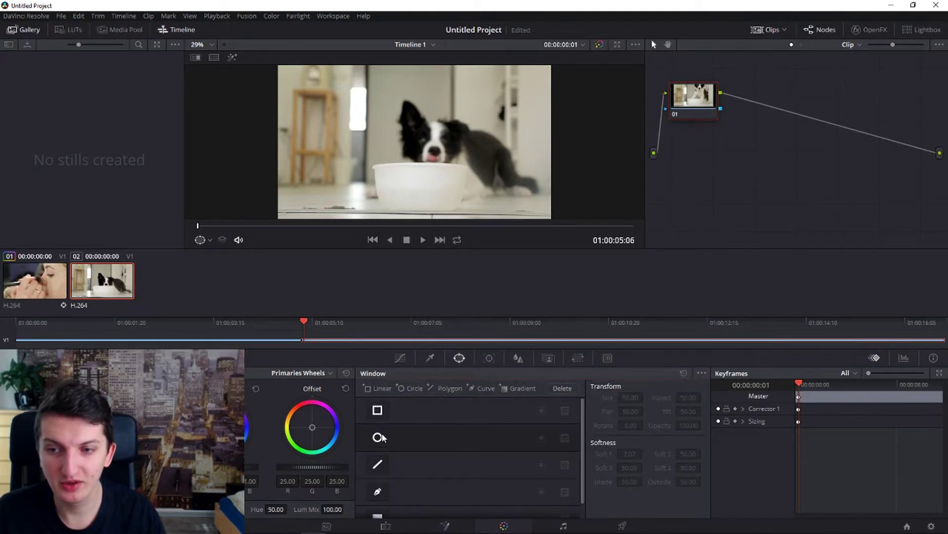
{"action": "scroll", "coordinate": [388, 448], "scroll_direction": "down", "scroll_amount": 1}
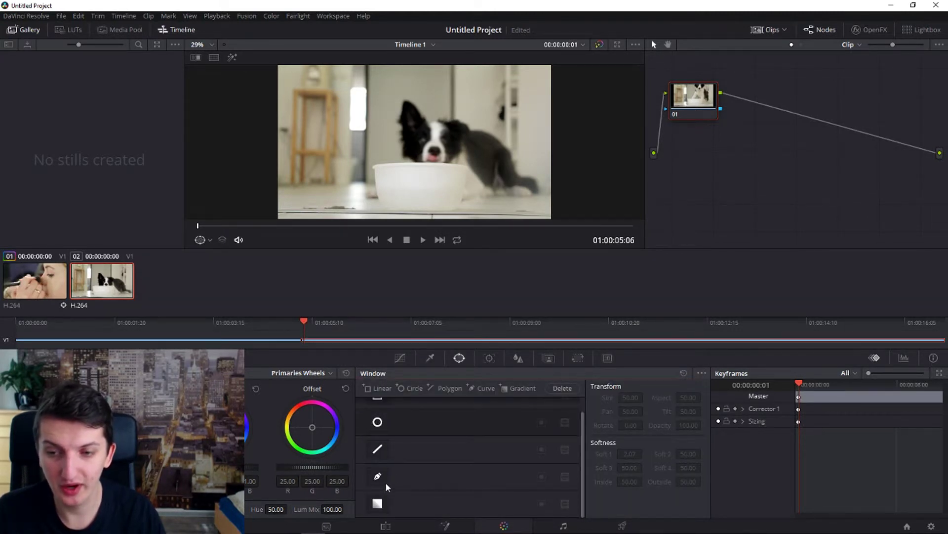
{"action": "scroll", "coordinate": [311, 183], "scroll_direction": "down", "scroll_amount": 3}
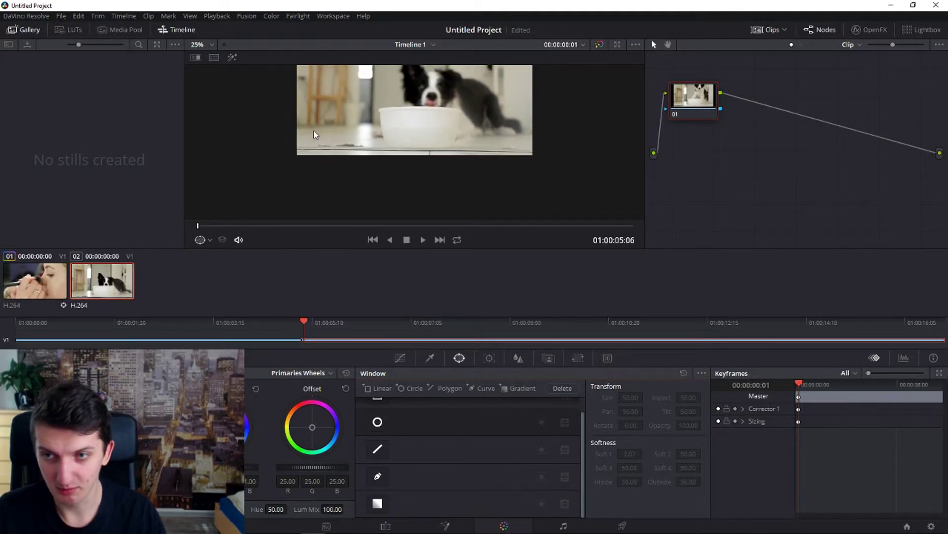
{"action": "scroll", "coordinate": [313, 131], "scroll_direction": "down", "scroll_amount": 1}
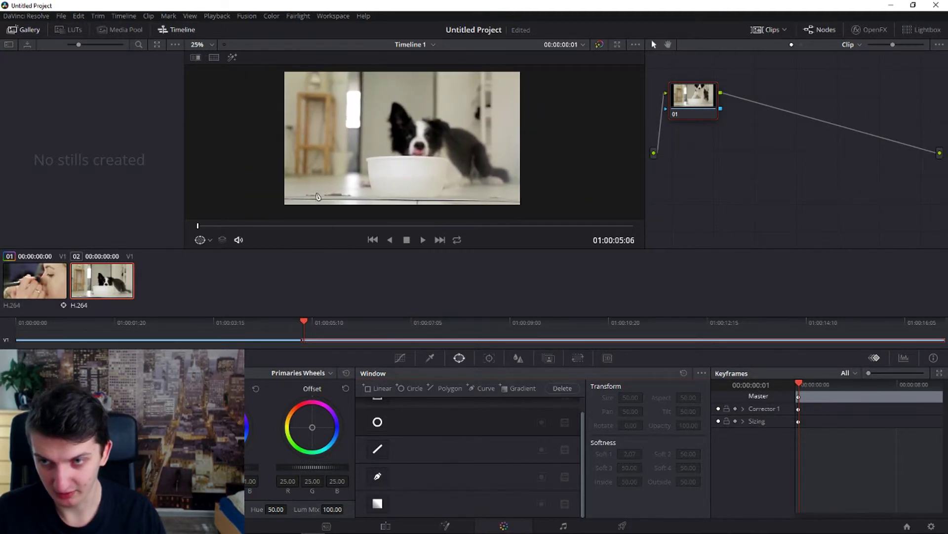
{"action": "scroll", "coordinate": [277, 207], "scroll_direction": "up", "scroll_amount": 4}
{"action": "scroll", "coordinate": [266, 206], "scroll_direction": "down", "scroll_amount": 1}
{"action": "scroll", "coordinate": [346, 168], "scroll_direction": "up", "scroll_amount": 4}
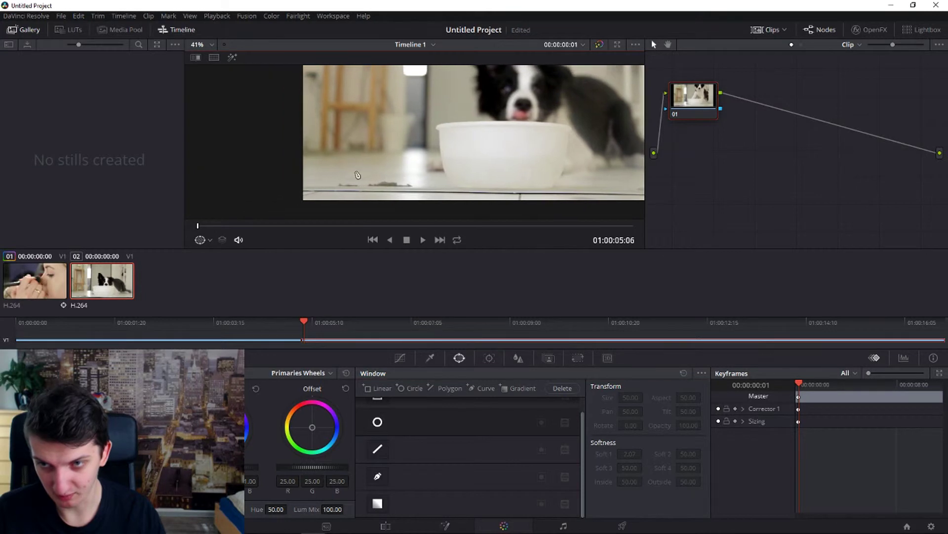
{"action": "scroll", "coordinate": [390, 142], "scroll_direction": "up", "scroll_amount": 4}
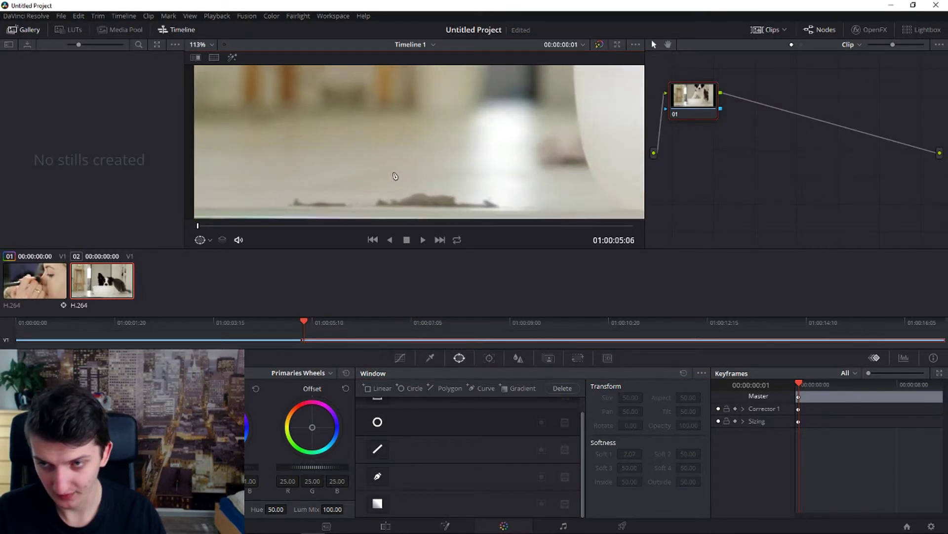
{"action": "scroll", "coordinate": [284, 195], "scroll_direction": "down", "scroll_amount": 2}
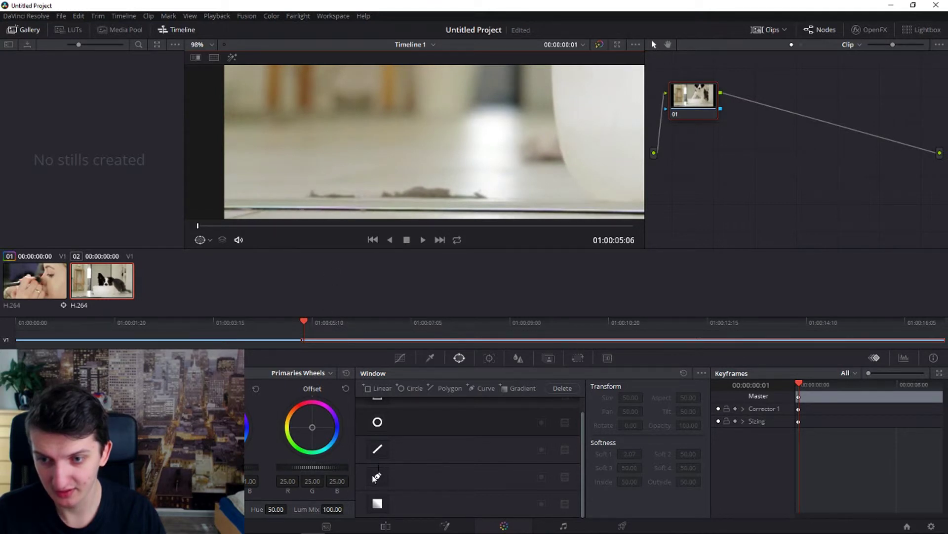
{"action": "left_click", "coordinate": [376, 476]}
Step: Draw a closed four-point curve window around the floor crumbs near the bowl
{"action": "left_click", "coordinate": [297, 184]}
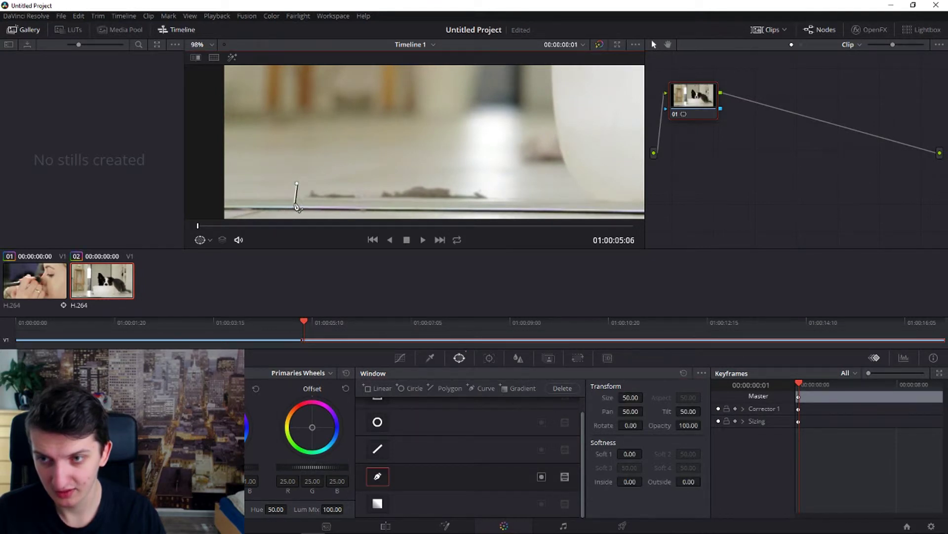
{"action": "left_click", "coordinate": [296, 203]}
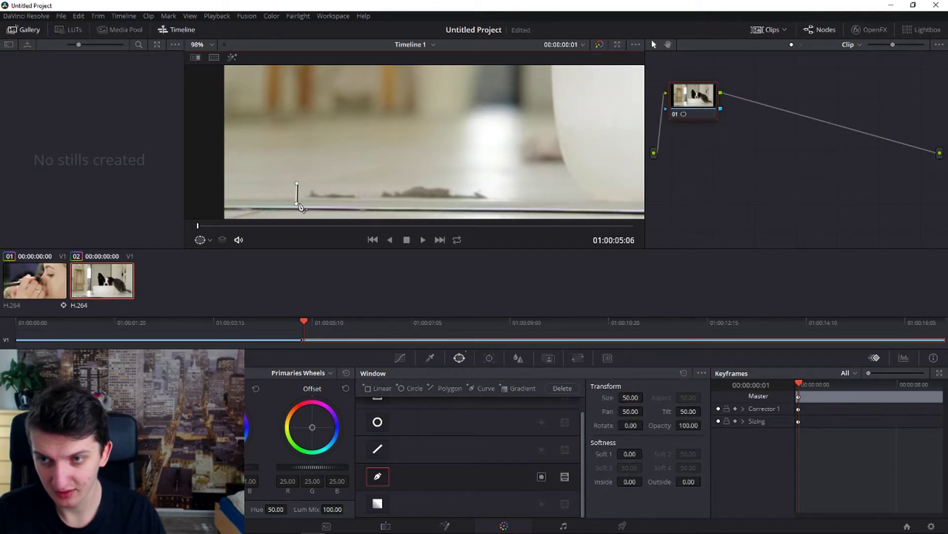
{"action": "left_click", "coordinate": [494, 205]}
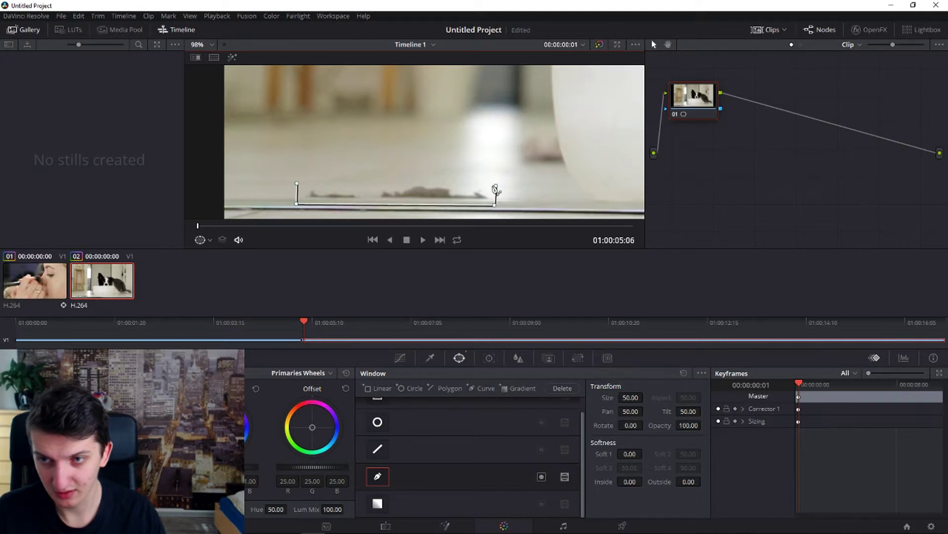
{"action": "left_click", "coordinate": [495, 186]}
{"action": "left_click", "coordinate": [297, 184]}
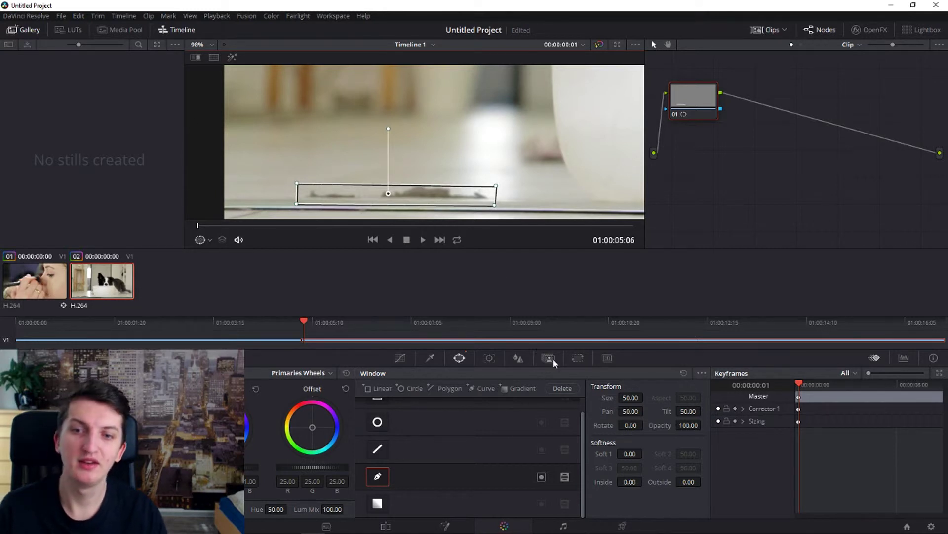
{"action": "left_click", "coordinate": [579, 360]}
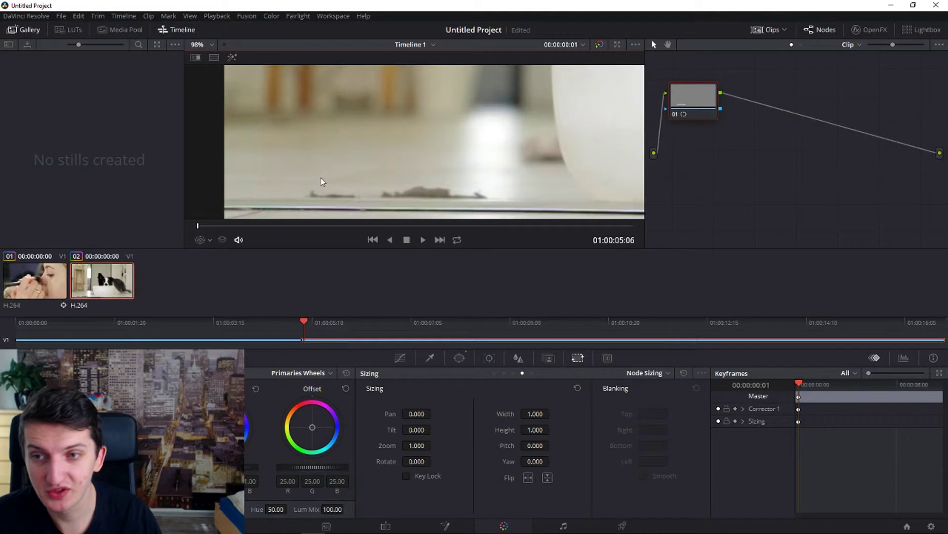
Step: Raise the curve window onto clean floor and set Node Sizing Tilt to -40
{"action": "mouse_move", "coordinate": [415, 429]}
{"action": "left_mouse_down"}
{"action": "mouse_move", "coordinate": [434, 429]}
{"action": "mouse_move", "coordinate": [420, 429]}
{"action": "left_mouse_up"}
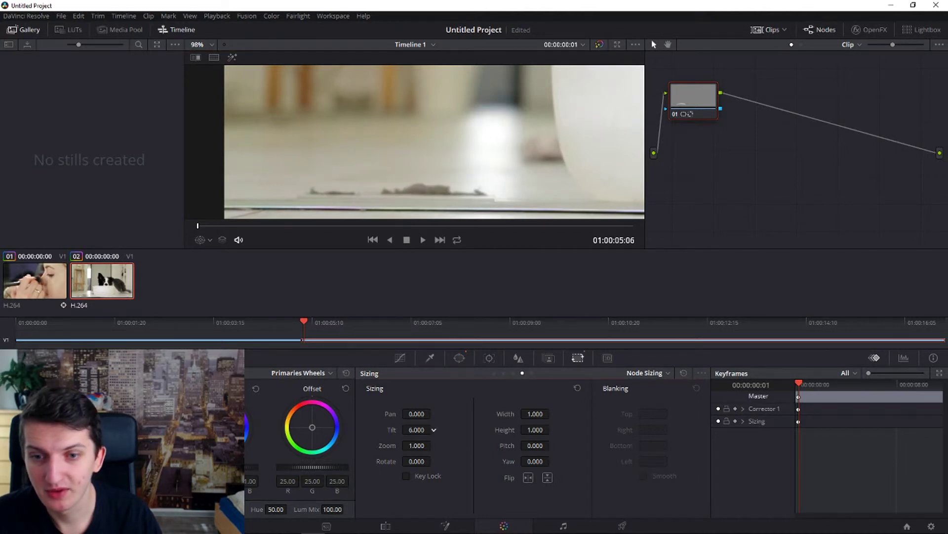
{"action": "left_click", "coordinate": [577, 388]}
{"action": "left_click", "coordinate": [459, 358]}
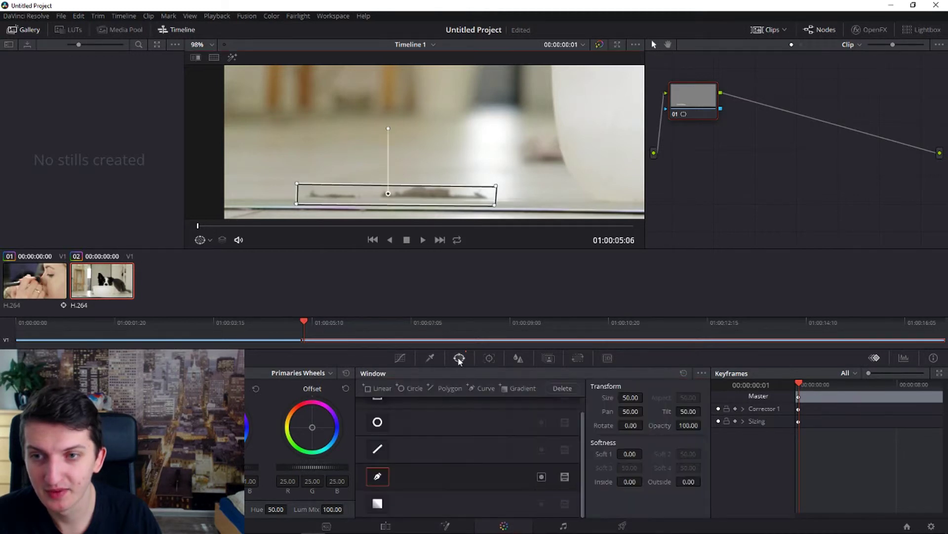
{"action": "left_click_drag", "start_coordinate": [390, 190], "coordinate": [379, 171]}
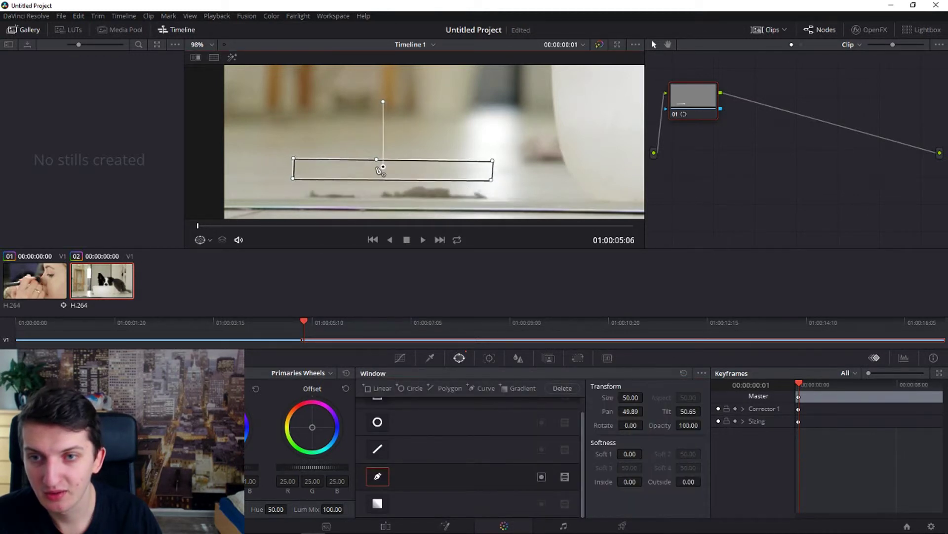
{"action": "left_click", "coordinate": [578, 358]}
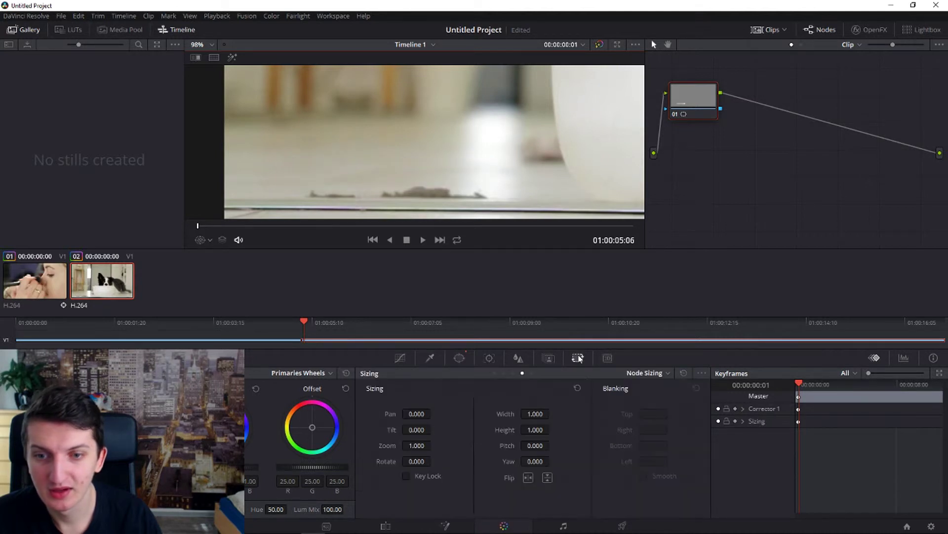
{"action": "left_click_drag", "start_coordinate": [409, 431], "coordinate": [434, 430]}
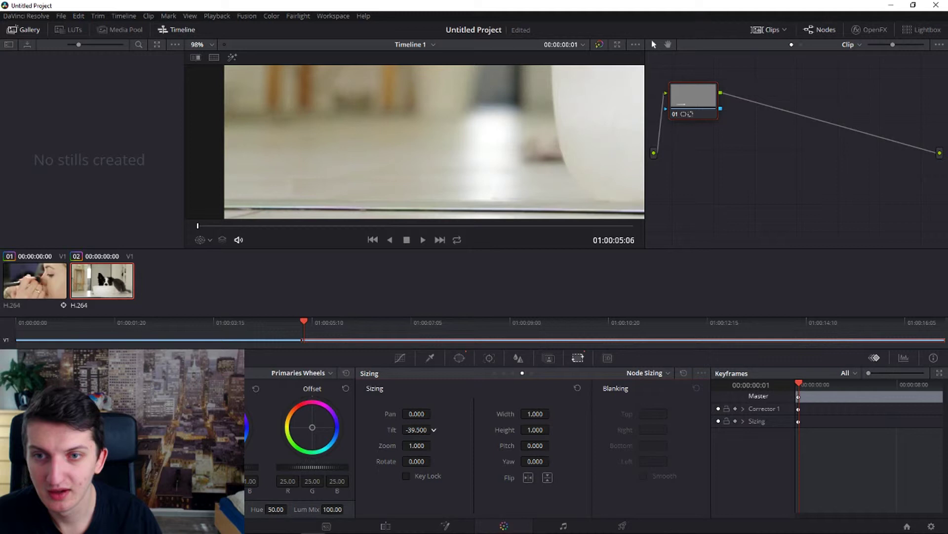
{"action": "left_click_drag", "start_coordinate": [433, 429], "coordinate": [431, 430]}
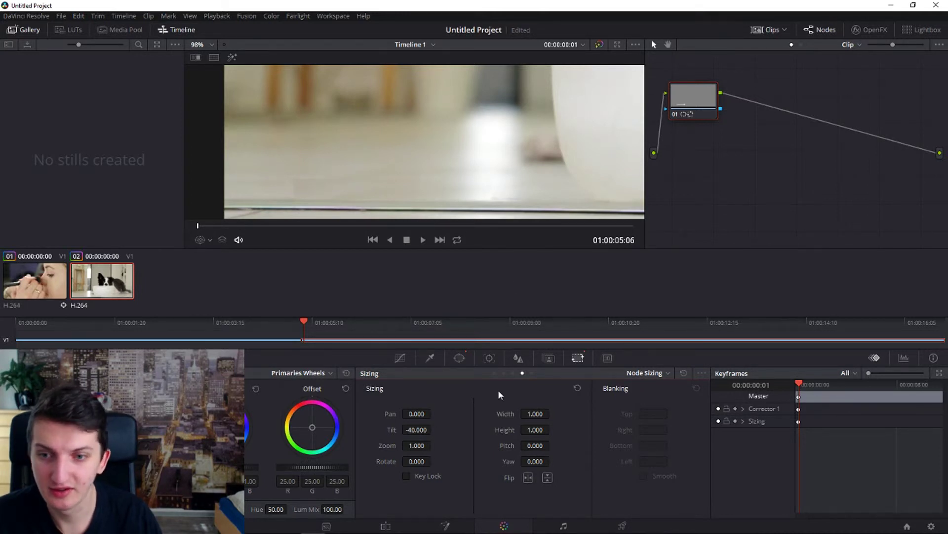
{"action": "left_click", "coordinate": [460, 358]}
{"action": "left_click", "coordinate": [430, 358]}
Step: Feather the patch window to Soft 1 of 1.76 and nudge it to Pan 50.00, Tilt 50.50
{"action": "left_click", "coordinate": [460, 358]}
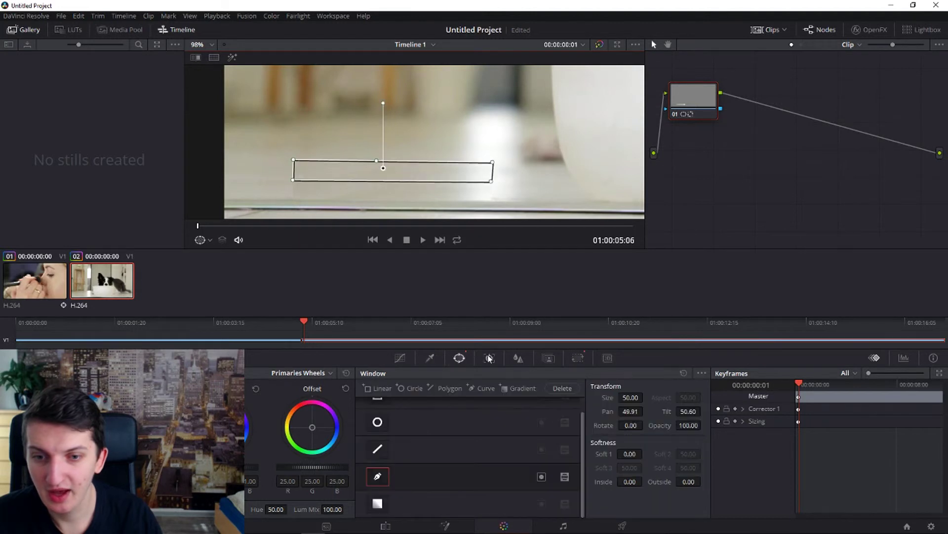
{"action": "left_click_drag", "start_coordinate": [630, 453], "coordinate": [645, 453]}
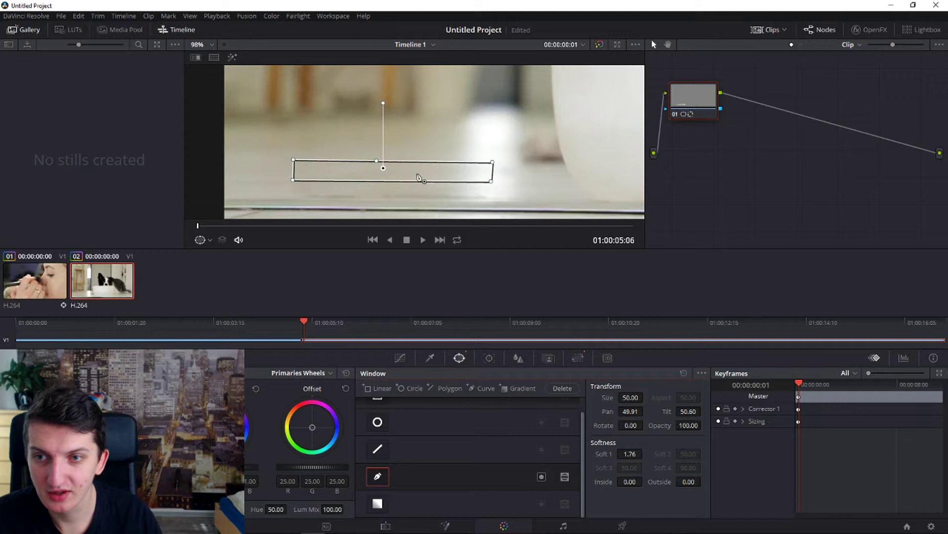
{"action": "left_click_drag", "start_coordinate": [446, 185], "coordinate": [443, 183]}
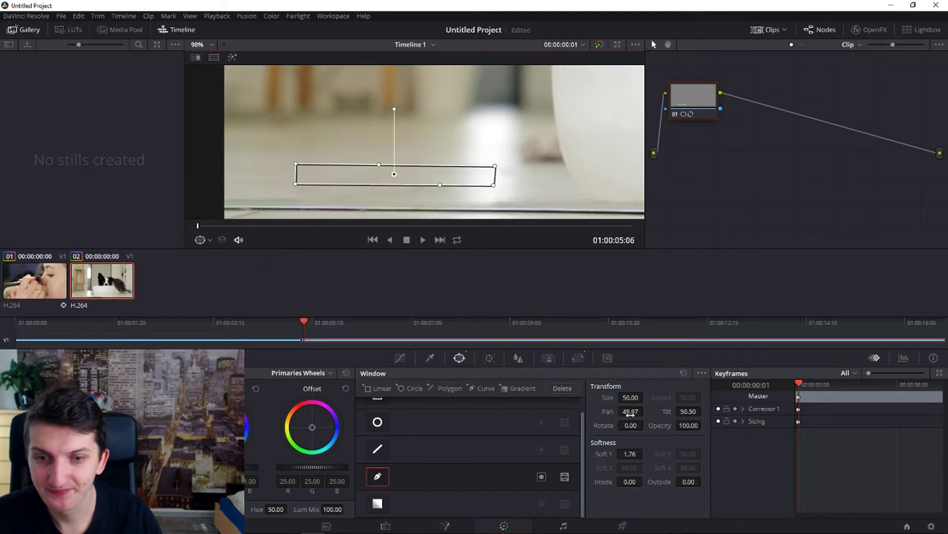
{"action": "left_click", "coordinate": [566, 362]}
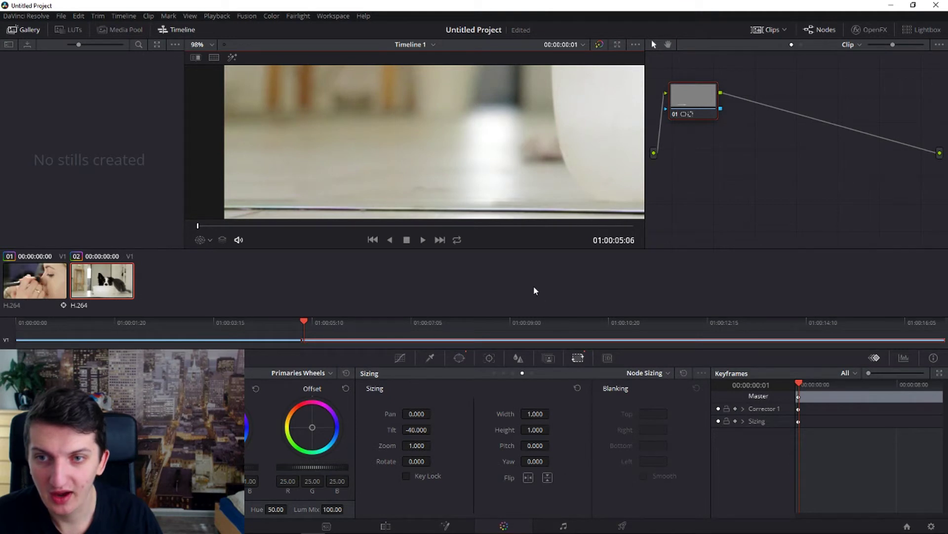
Step: Zoom the viewer out and play the dog clip to 01:00:07:21 to check the floor patch
{"action": "scroll", "coordinate": [513, 223], "scroll_direction": "down", "scroll_amount": 8}
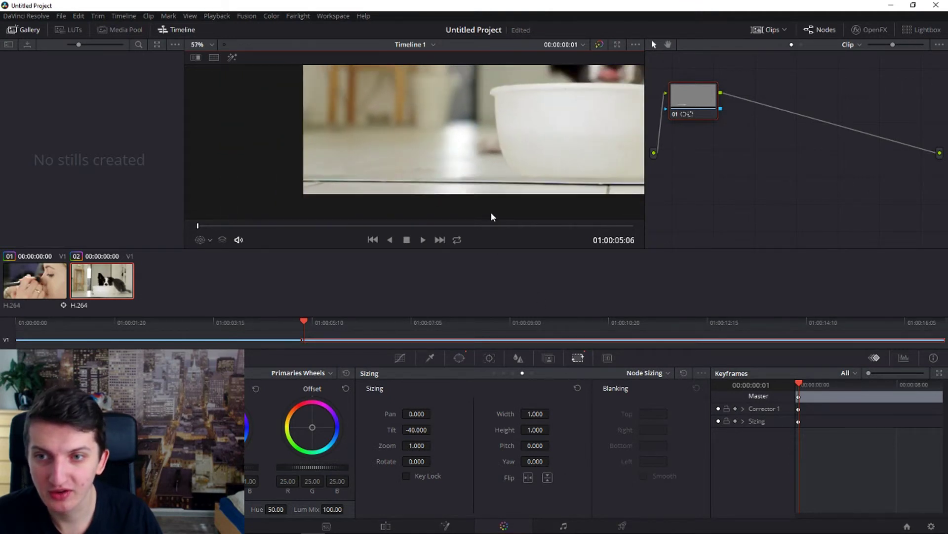
{"action": "scroll", "coordinate": [536, 187], "scroll_direction": "down", "scroll_amount": 2}
{"action": "scroll", "coordinate": [443, 220], "scroll_direction": "up", "scroll_amount": 1}
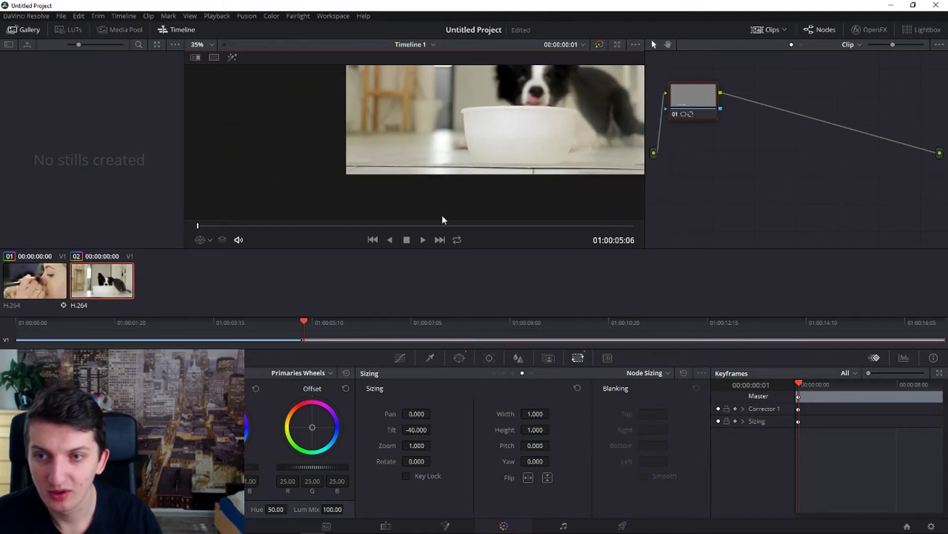
{"action": "scroll", "coordinate": [554, 136], "scroll_direction": "down", "scroll_amount": 1}
{"action": "scroll", "coordinate": [612, 105], "scroll_direction": "down", "scroll_amount": 1}
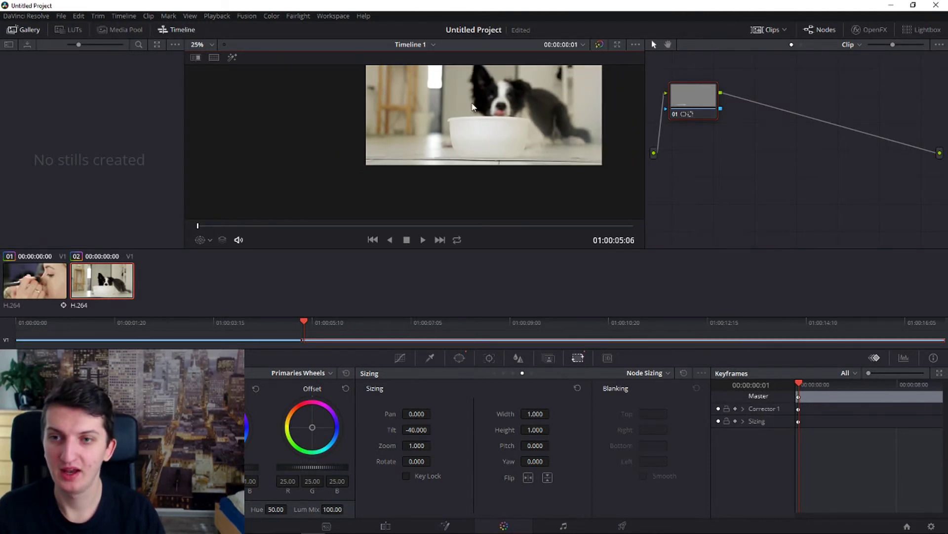
{"action": "left_click", "coordinate": [211, 46]}
{"action": "left_click", "coordinate": [210, 60]}
{"action": "key", "text": "space"}
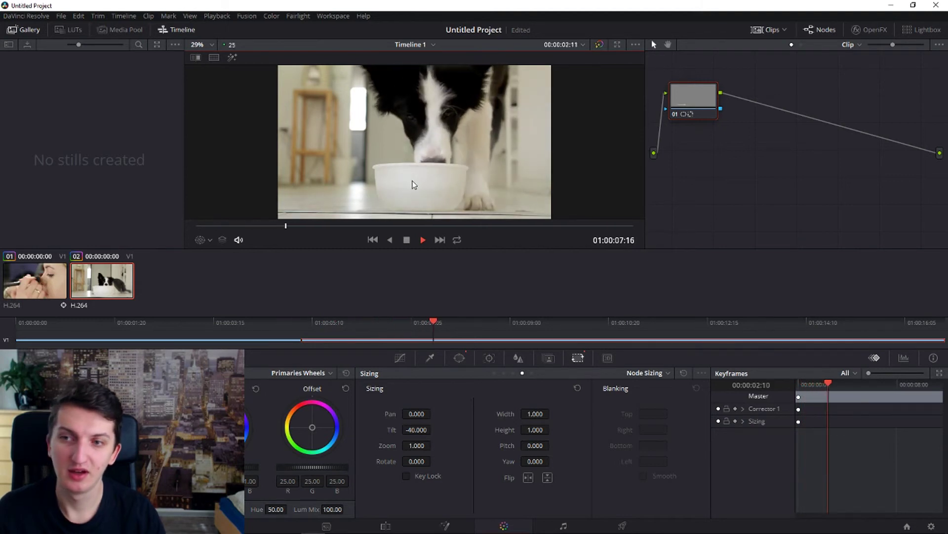
{"action": "key", "text": "space"}
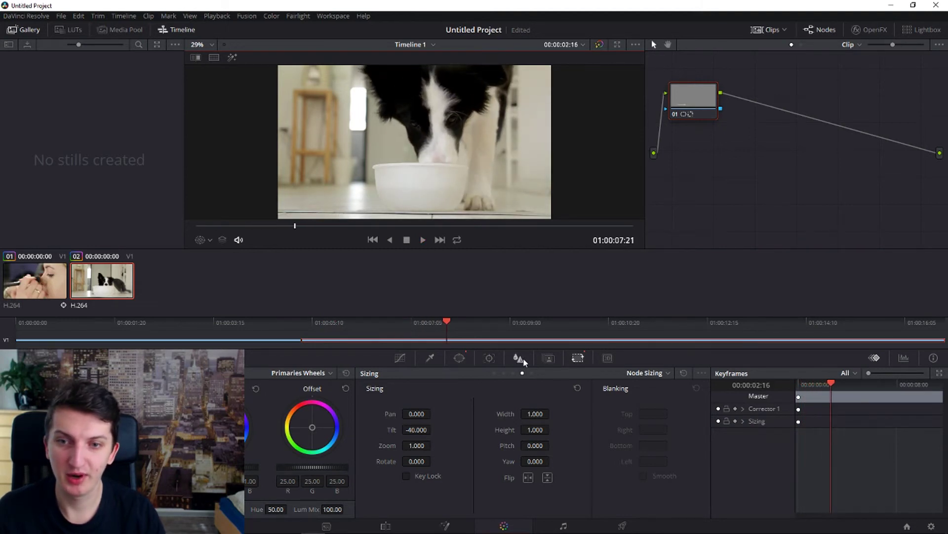
{"action": "scroll", "coordinate": [243, 186], "scroll_direction": "up", "scroll_amount": 2}
Step: Set the patch window's Inside softness to 0.00 and Outside softness to 0.14
{"action": "scroll", "coordinate": [244, 186], "scroll_direction": "down", "scroll_amount": 3}
{"action": "left_click", "coordinate": [459, 358]}
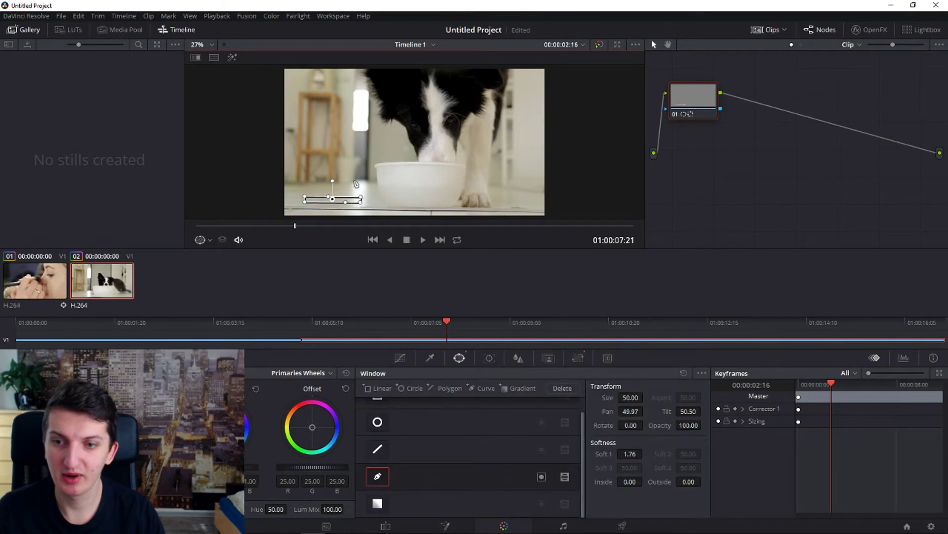
{"action": "scroll", "coordinate": [356, 184], "scroll_direction": "up", "scroll_amount": 5}
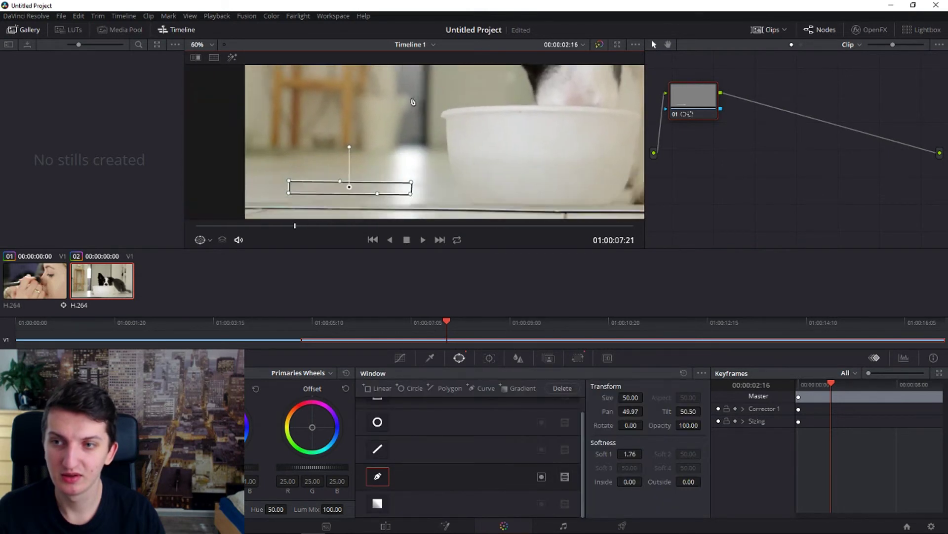
{"action": "scroll", "coordinate": [413, 102], "scroll_direction": "up", "scroll_amount": 4}
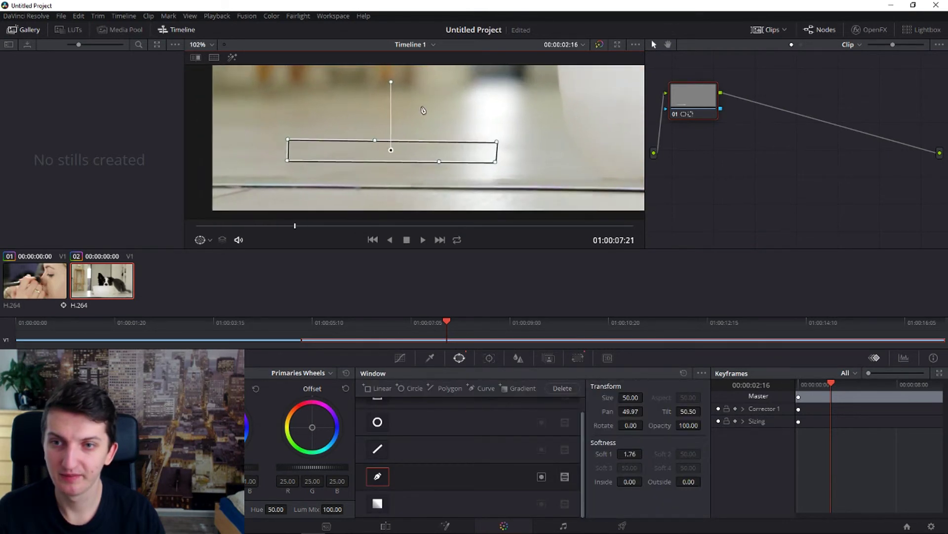
{"action": "scroll", "coordinate": [466, 110], "scroll_direction": "up", "scroll_amount": 1}
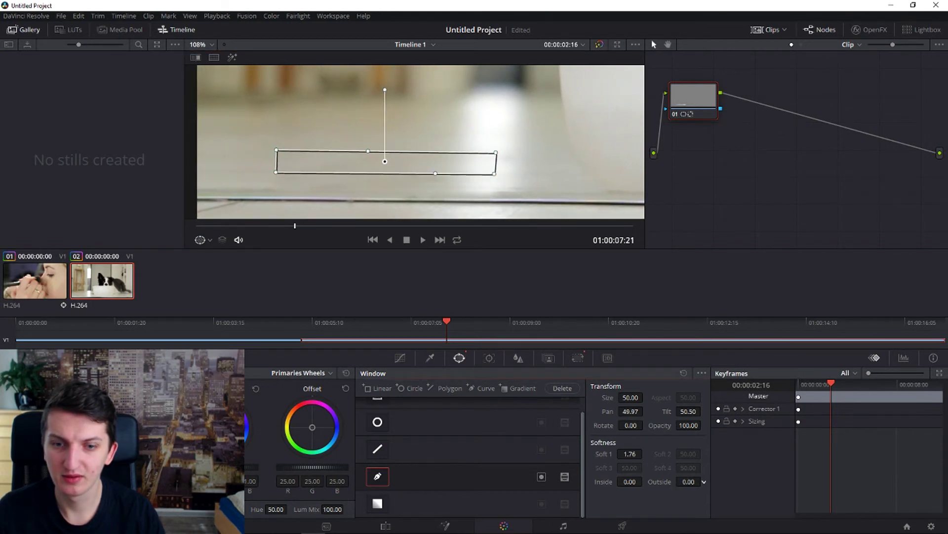
{"action": "mouse_move", "coordinate": [631, 481]}
{"action": "left_mouse_down"}
{"action": "mouse_move", "coordinate": [644, 481]}
{"action": "mouse_move", "coordinate": [631, 481]}
{"action": "left_mouse_up"}
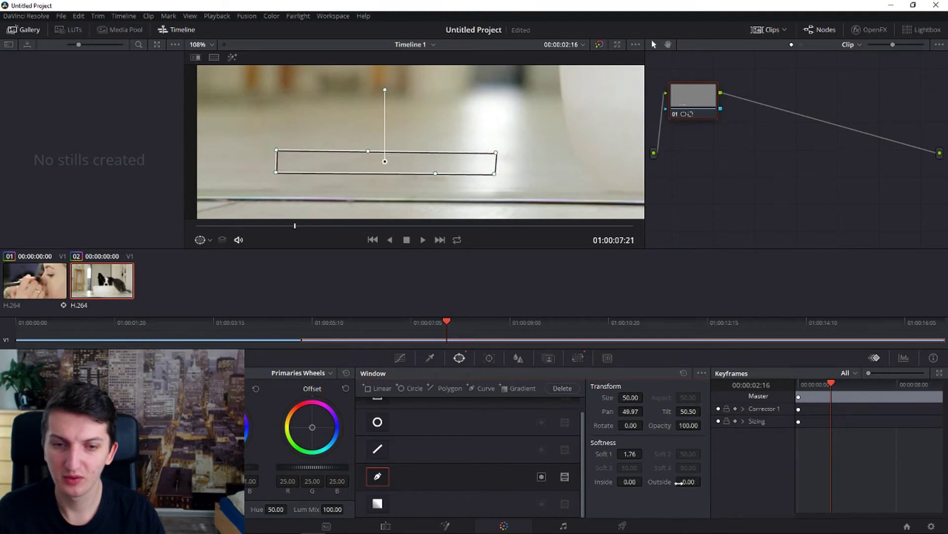
{"action": "left_click_drag", "start_coordinate": [697, 481], "coordinate": [701, 481]}
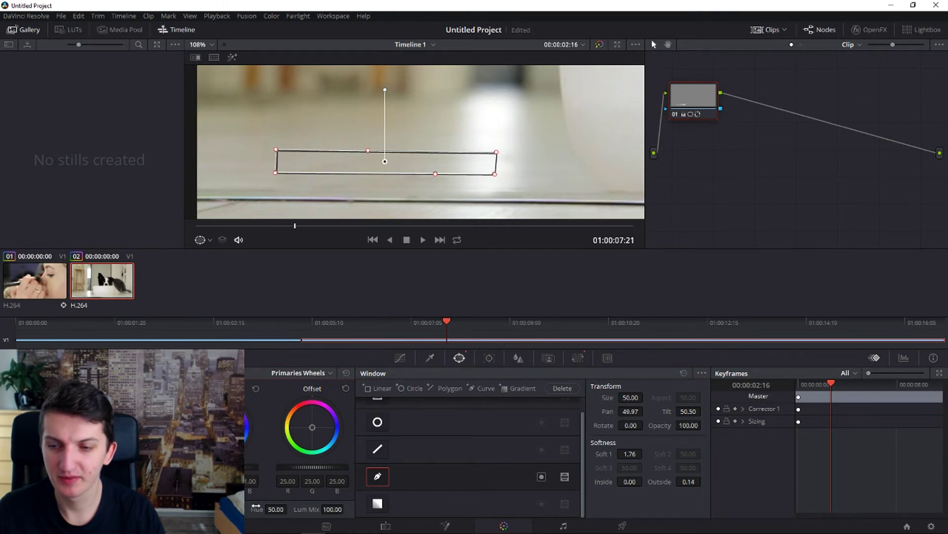
Step: Lower the patch node's Hue from 50.00 to 48.60 to match the floor
{"action": "left_click_drag", "start_coordinate": [275, 510], "coordinate": [290, 509]}
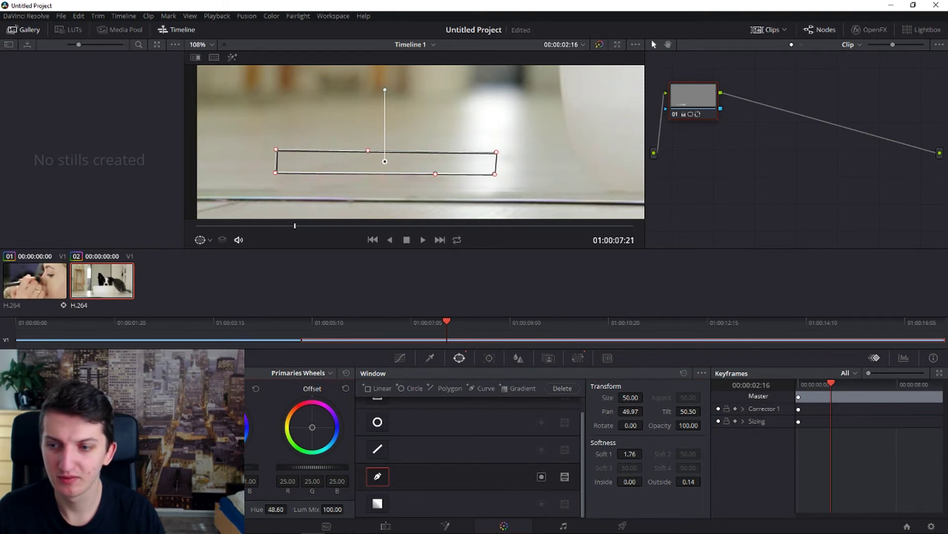